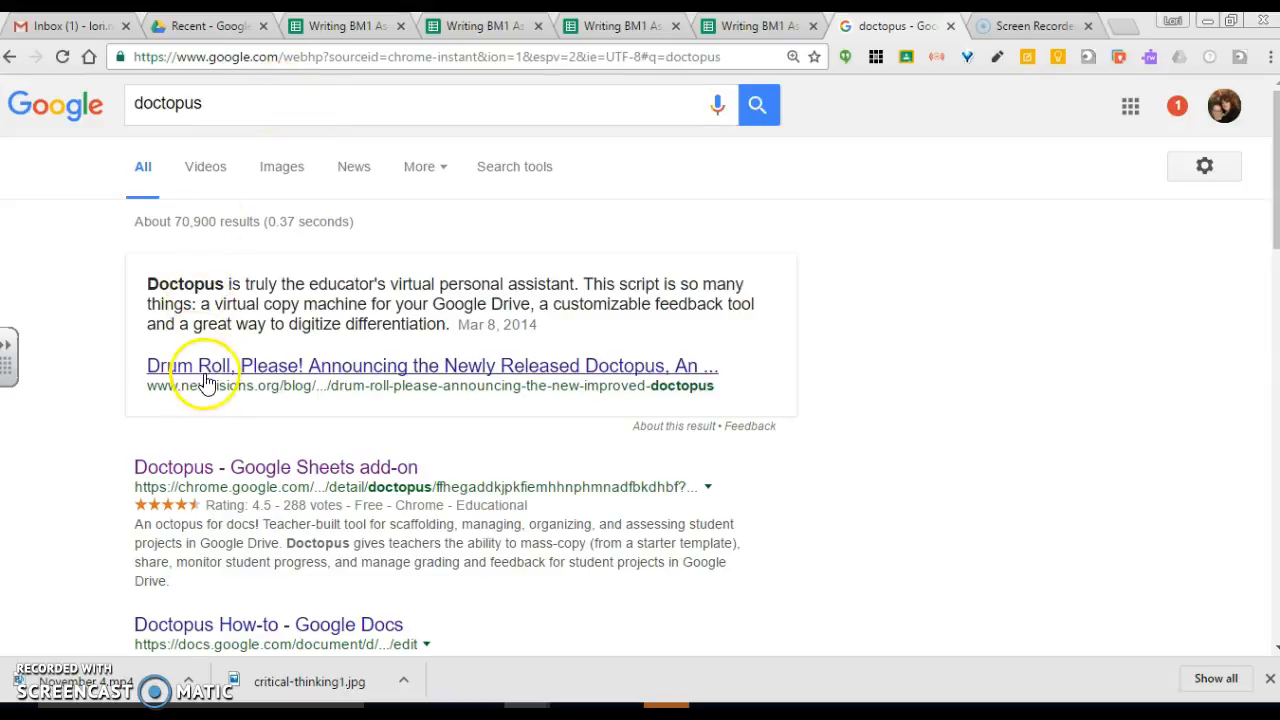
Step: Open the Doctopus Google Sheets add-on listing, then search Google for goobric
{"action": "left_click", "coordinate": [230, 477]}
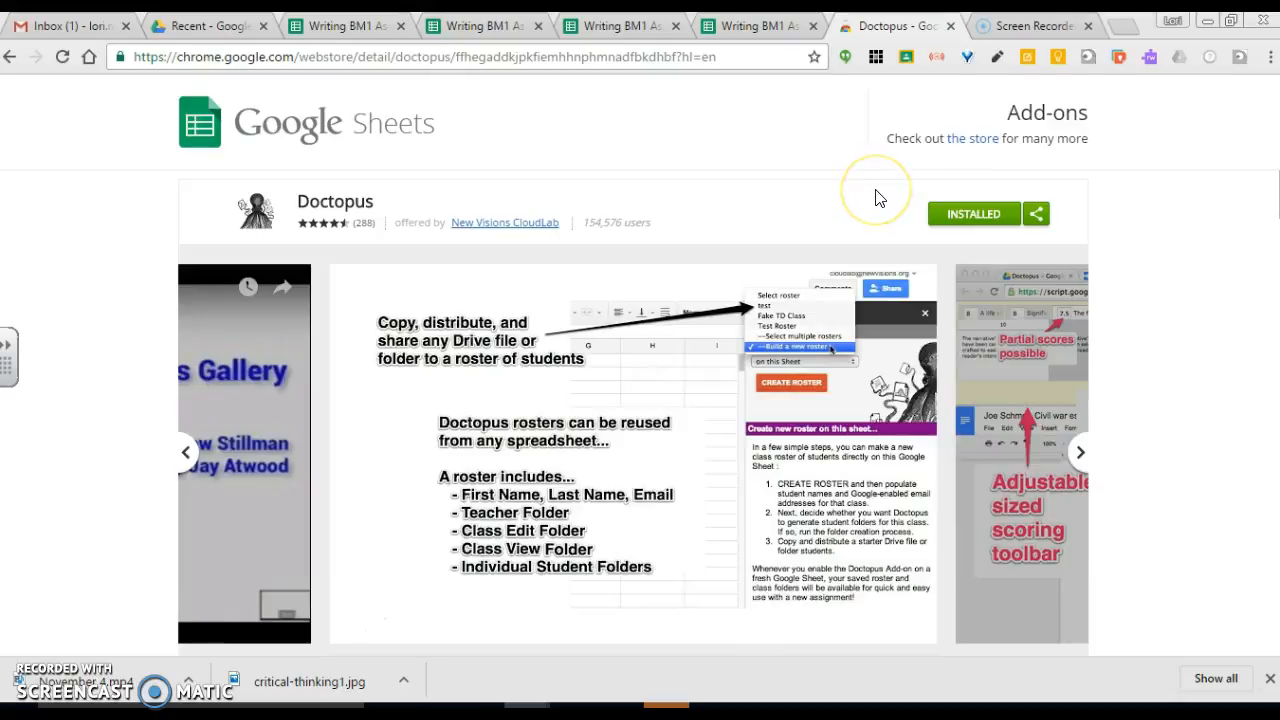
{"action": "left_click", "coordinate": [573, 57]}
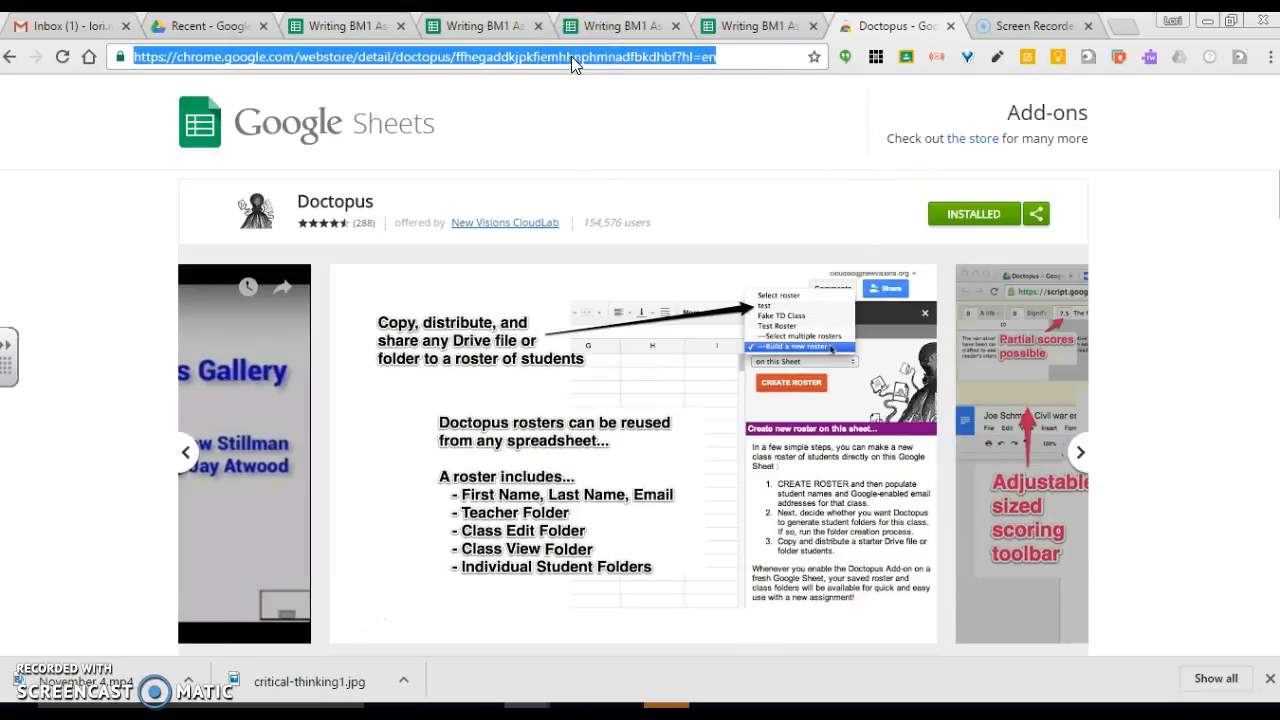
{"action": "type", "text": "Goo"}
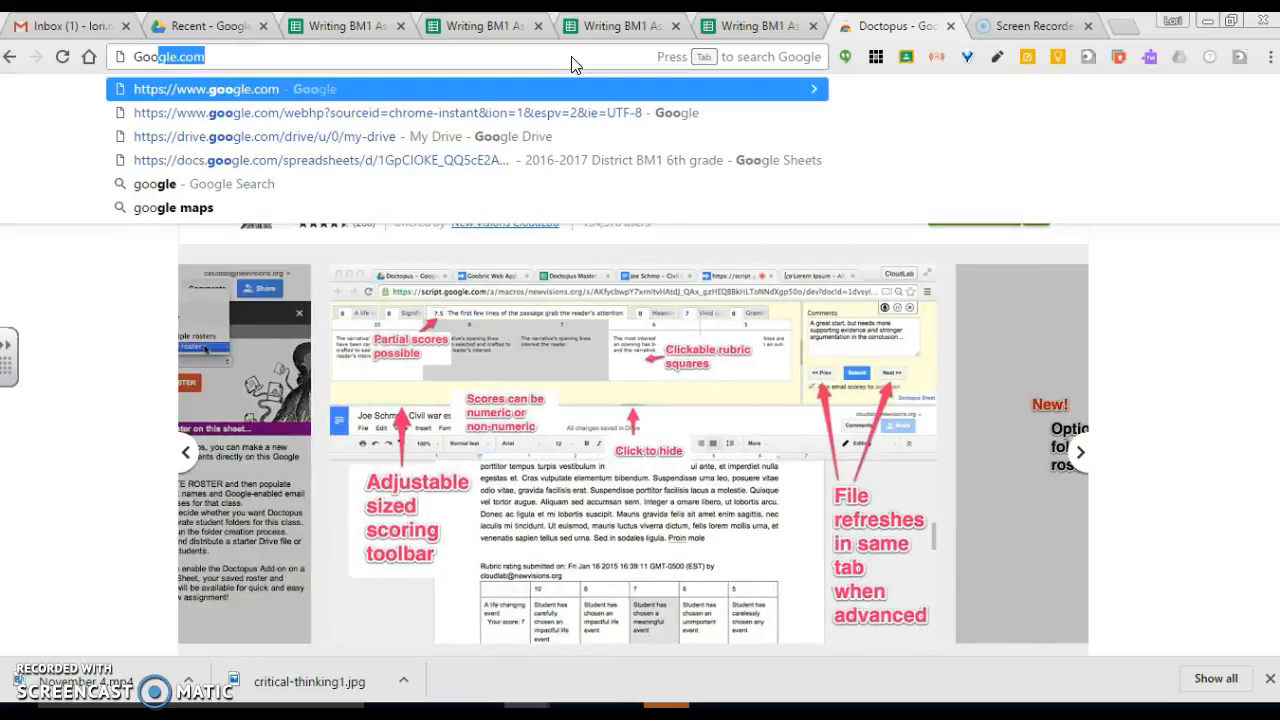
{"action": "type", "text": "gb"}
{"action": "key", "text": "BackSpace"}
{"action": "key", "text": "BackSpace"}
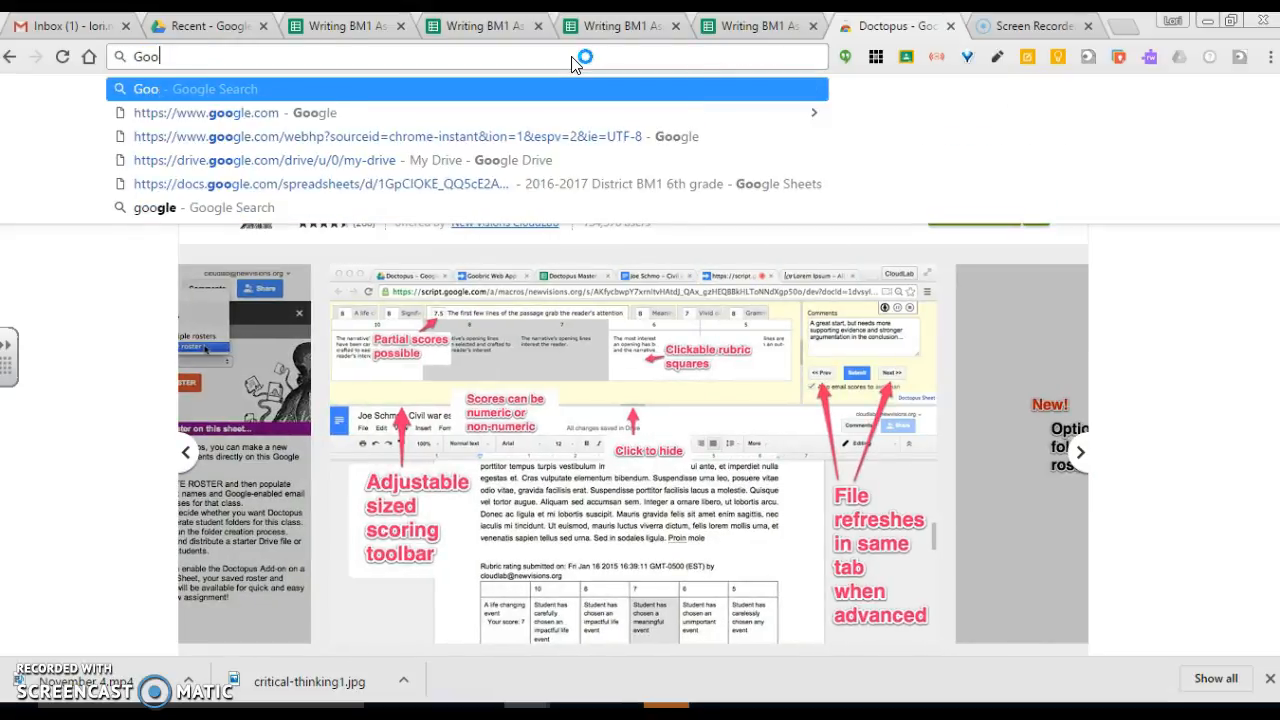
{"action": "type", "text": "bri"}
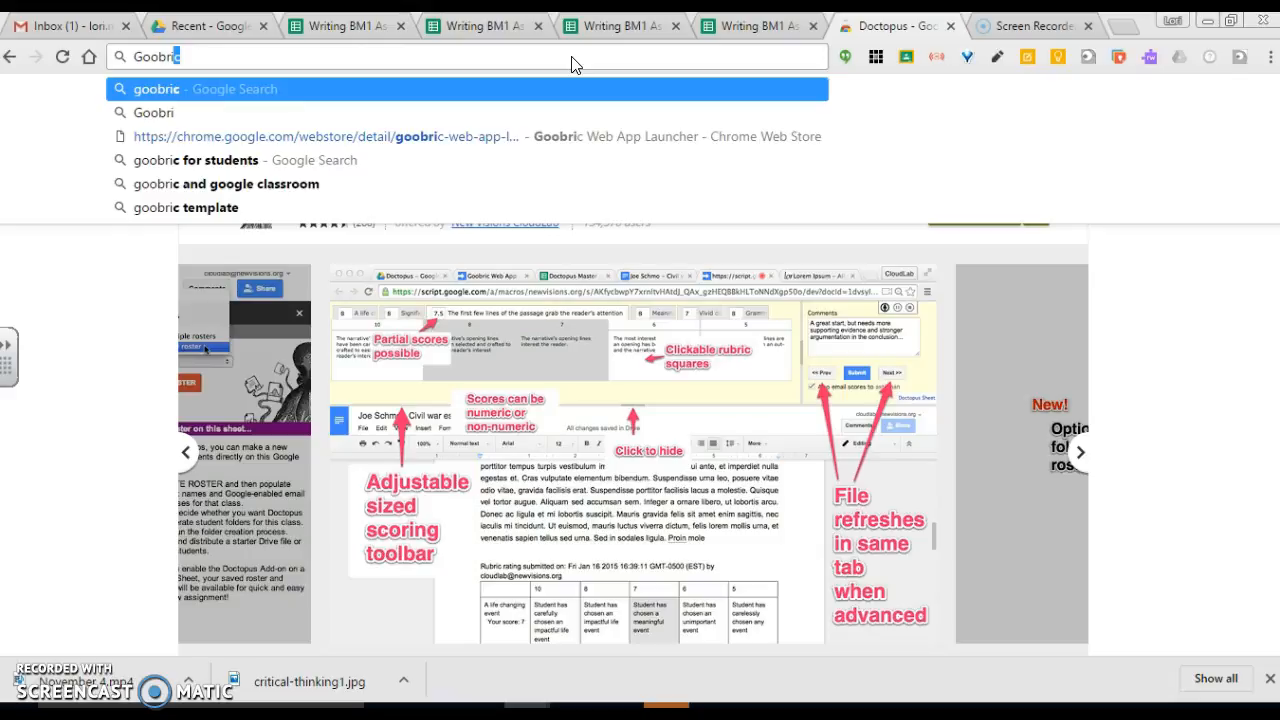
{"action": "key", "text": "Return"}
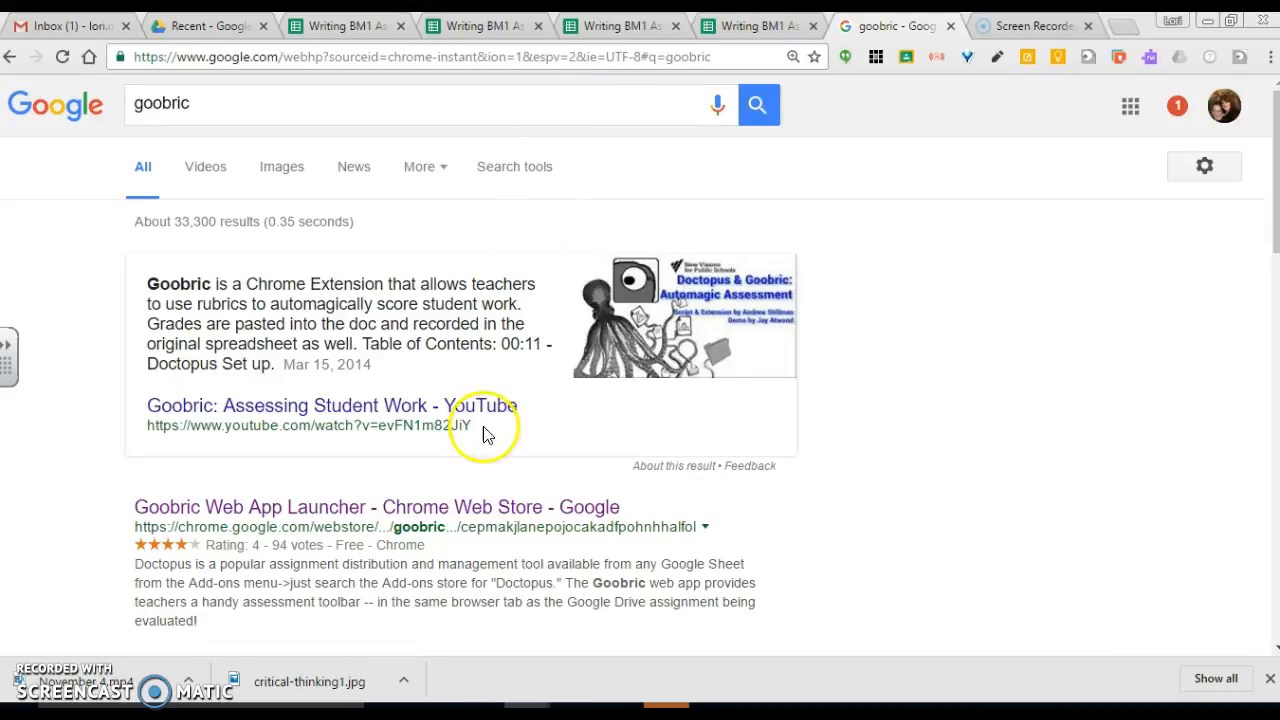
Step: Open the Goobric Web App Launcher listing in the Chrome Web Store and read its description
{"action": "left_click", "coordinate": [338, 510]}
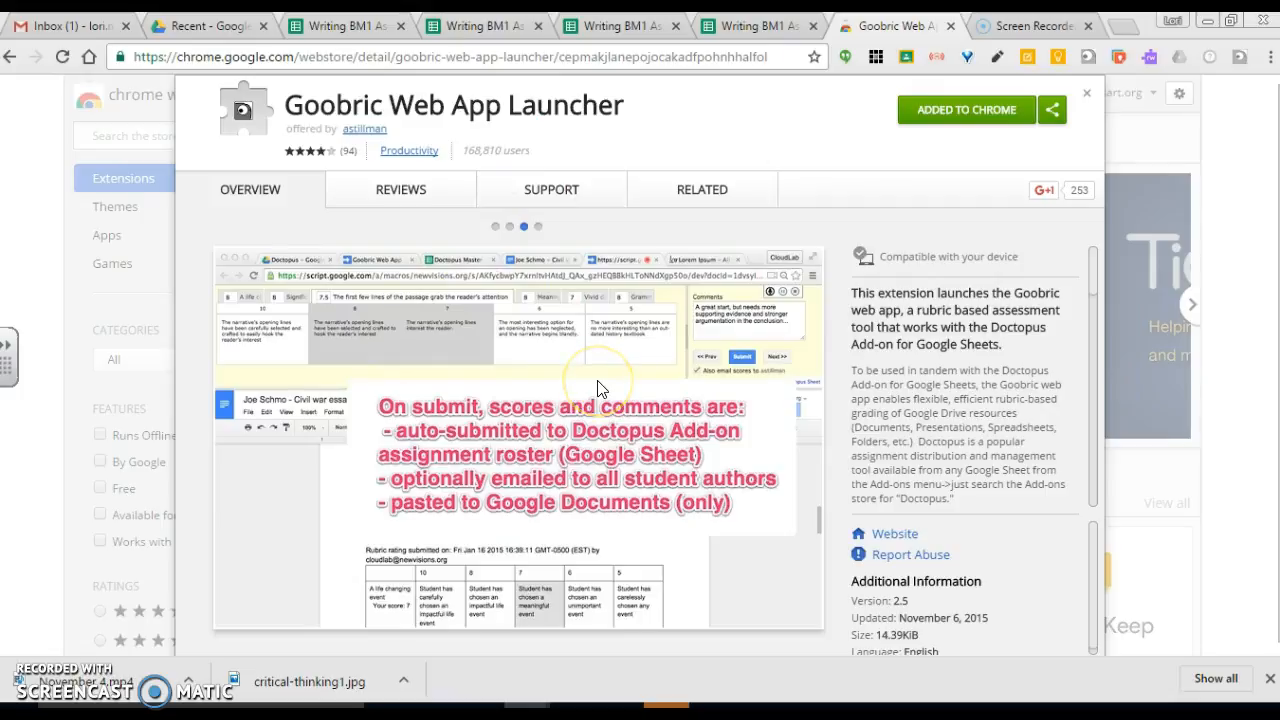
{"action": "scroll", "coordinate": [597, 380], "scroll_direction": "down", "scroll_amount": 1}
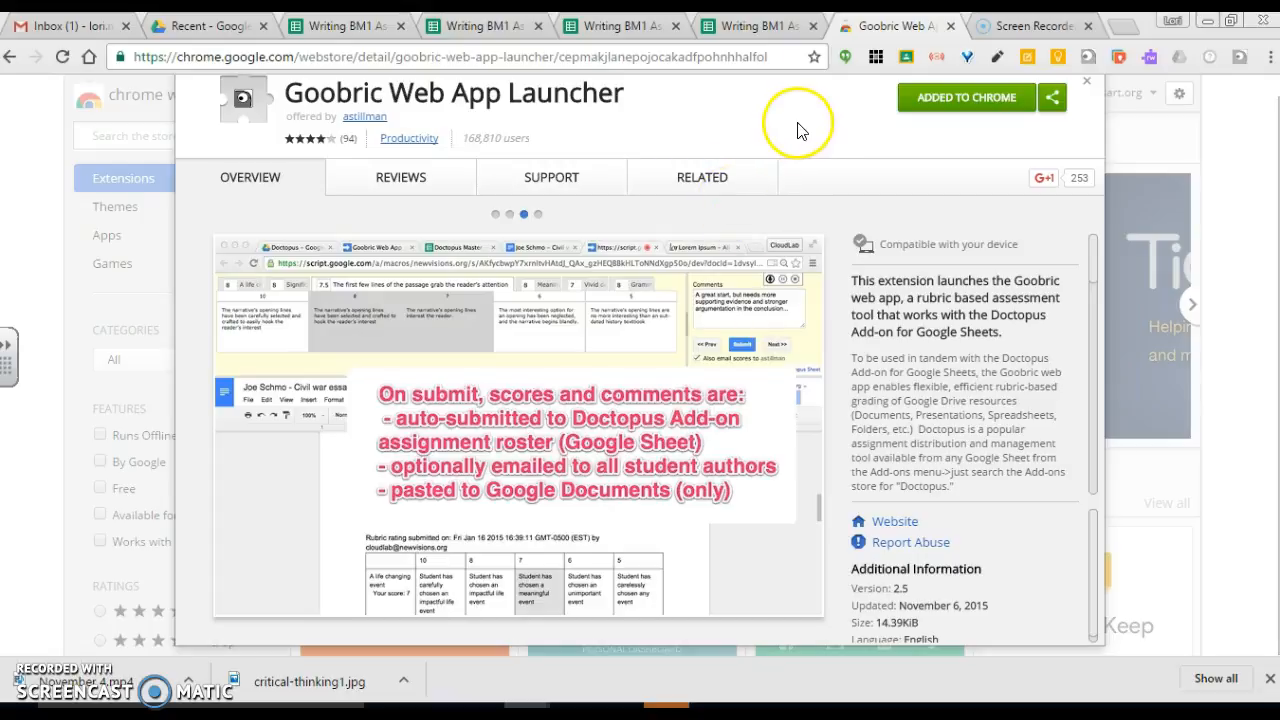
Step: Switch to the Writing BM1 Assessment Blk3 spreadsheet and launch the Doctopus add-on
{"action": "left_click", "coordinate": [748, 28]}
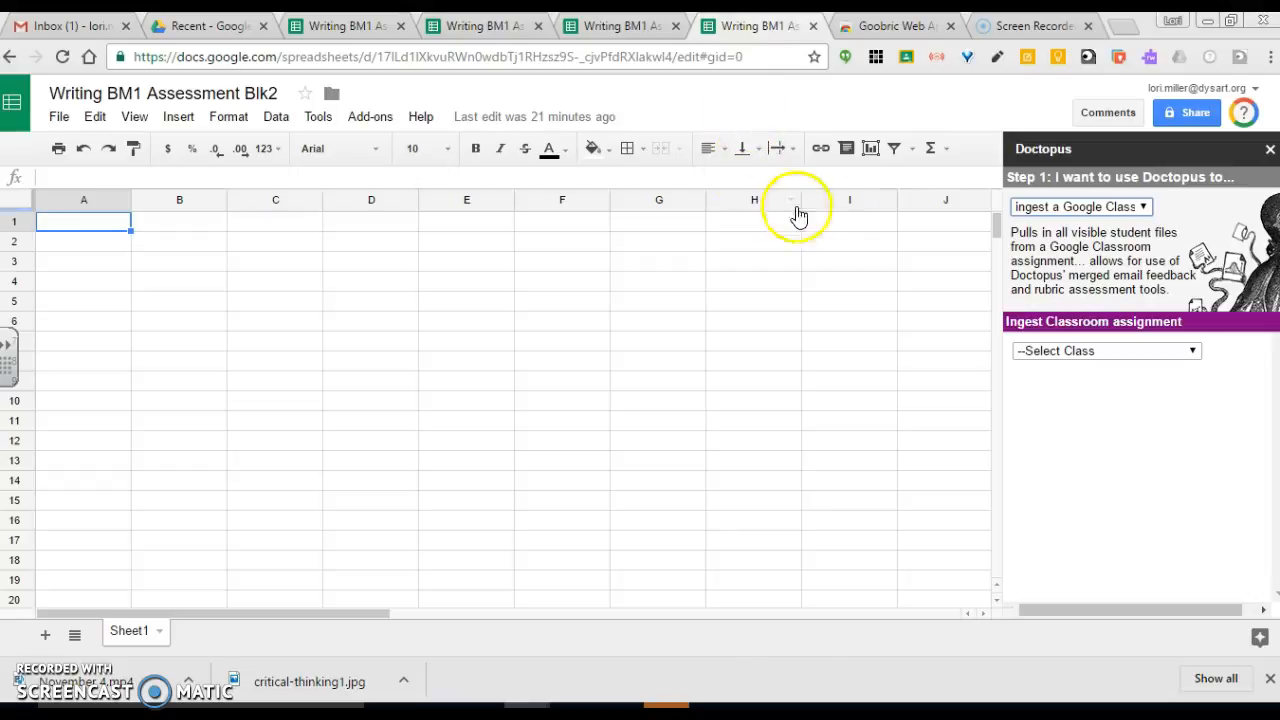
{"action": "left_click", "coordinate": [613, 28]}
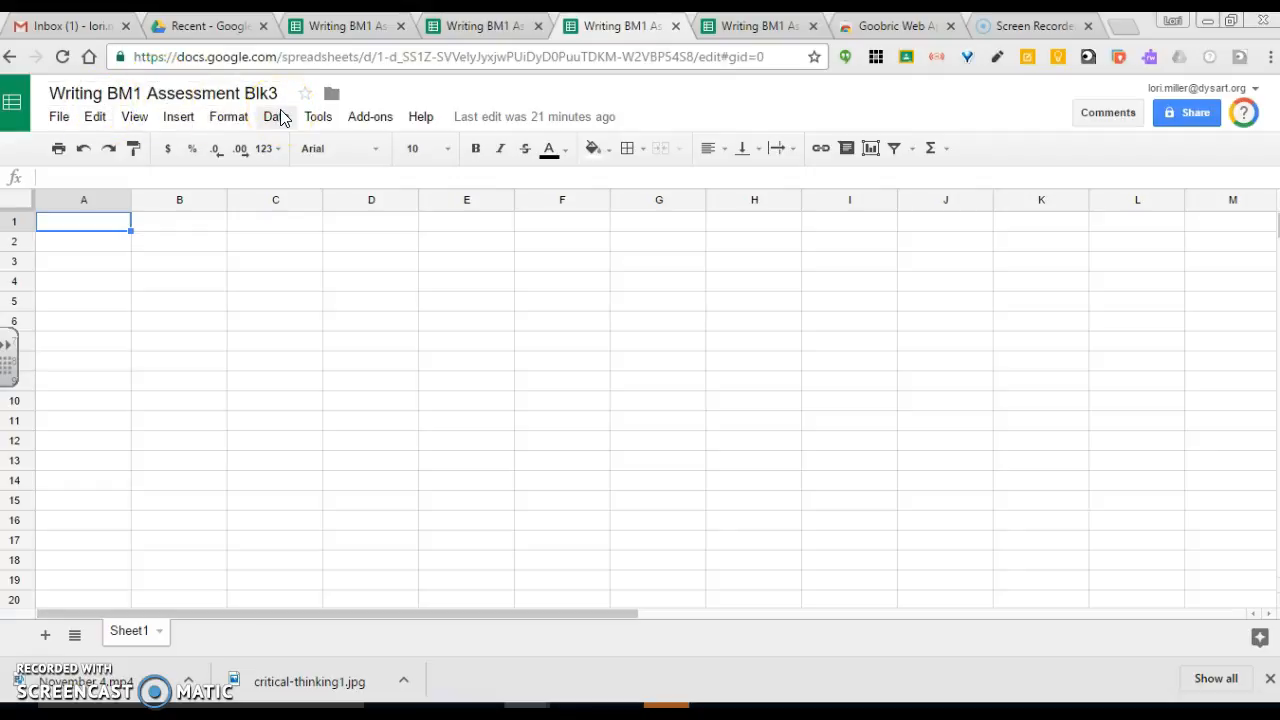
{"action": "left_click", "coordinate": [366, 118]}
{"action": "mouse_move", "coordinate": [395, 174]}
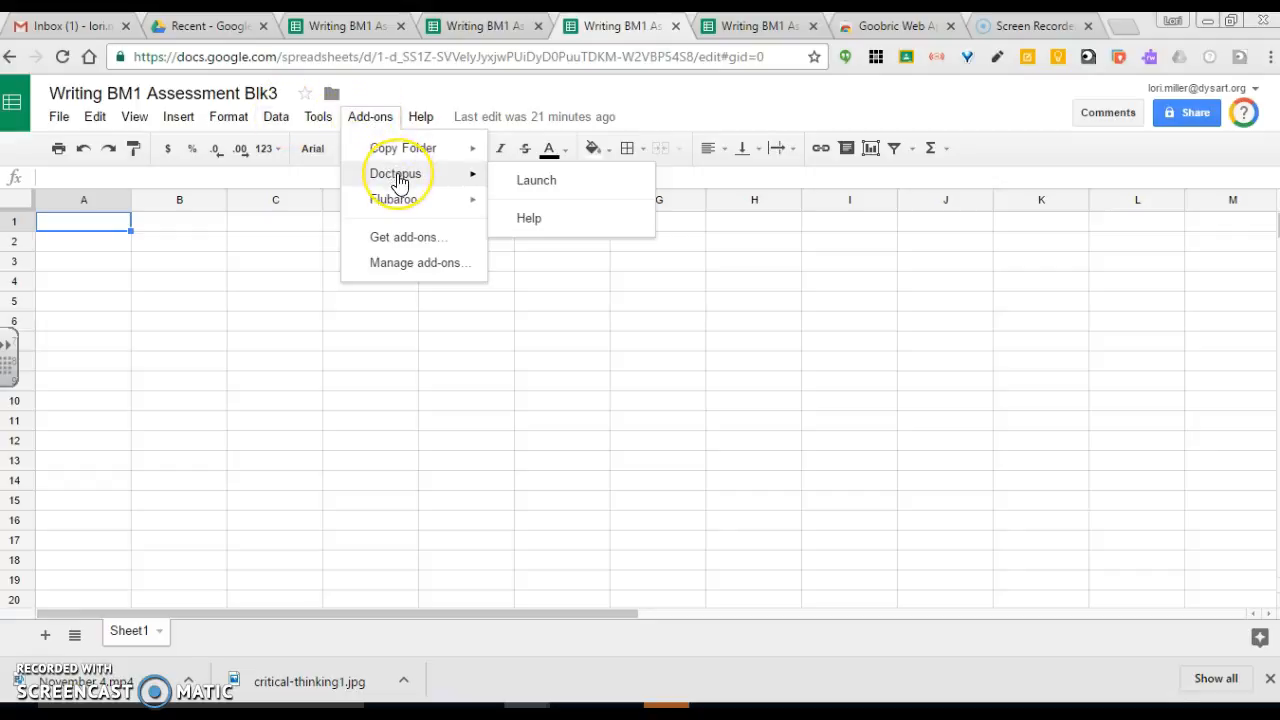
{"action": "left_click", "coordinate": [547, 183]}
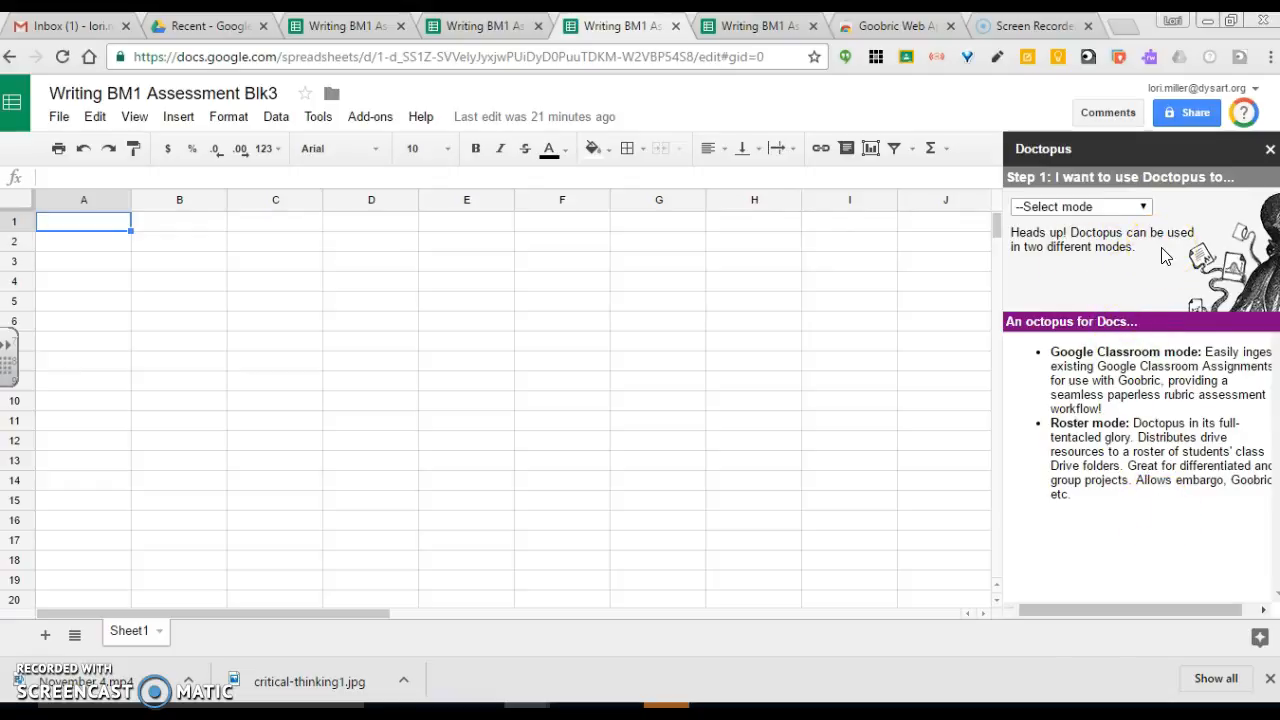
Step: Set the Doctopus mode to ingest a Google Classroom Assignment
{"action": "left_click", "coordinate": [1143, 207]}
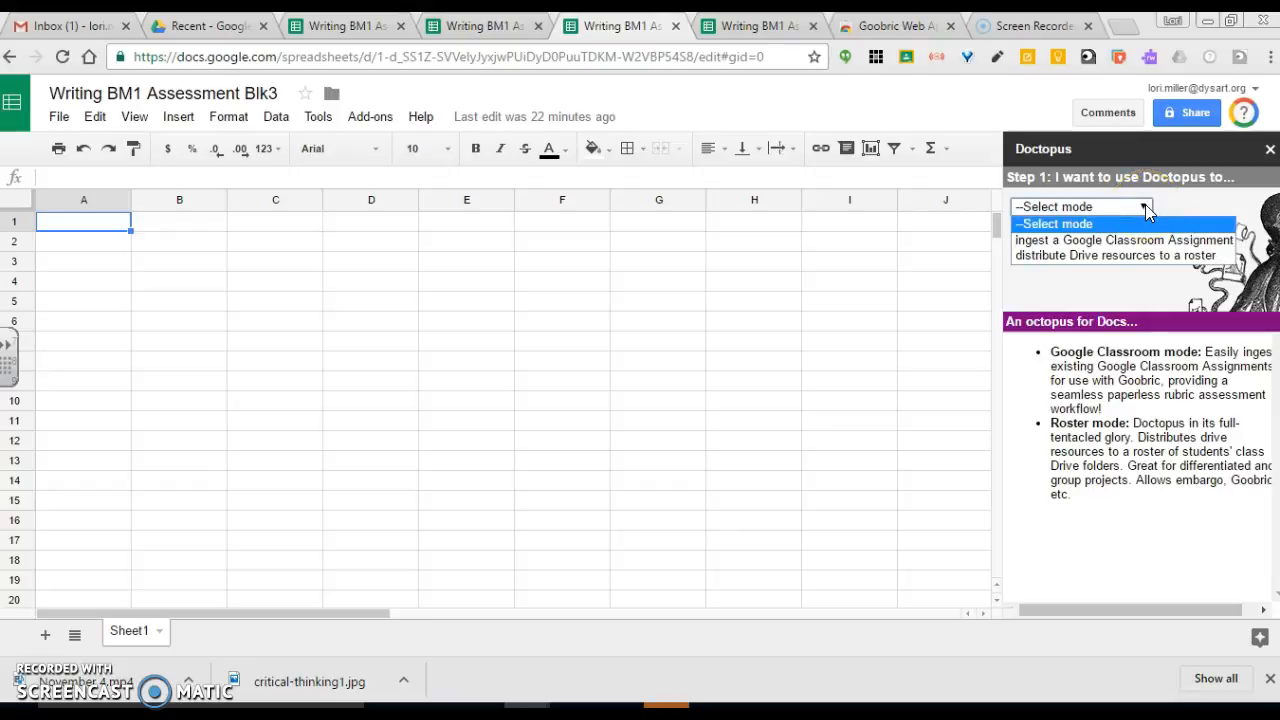
{"action": "left_click_drag", "start_coordinate": [1145, 208], "coordinate": [1127, 258]}
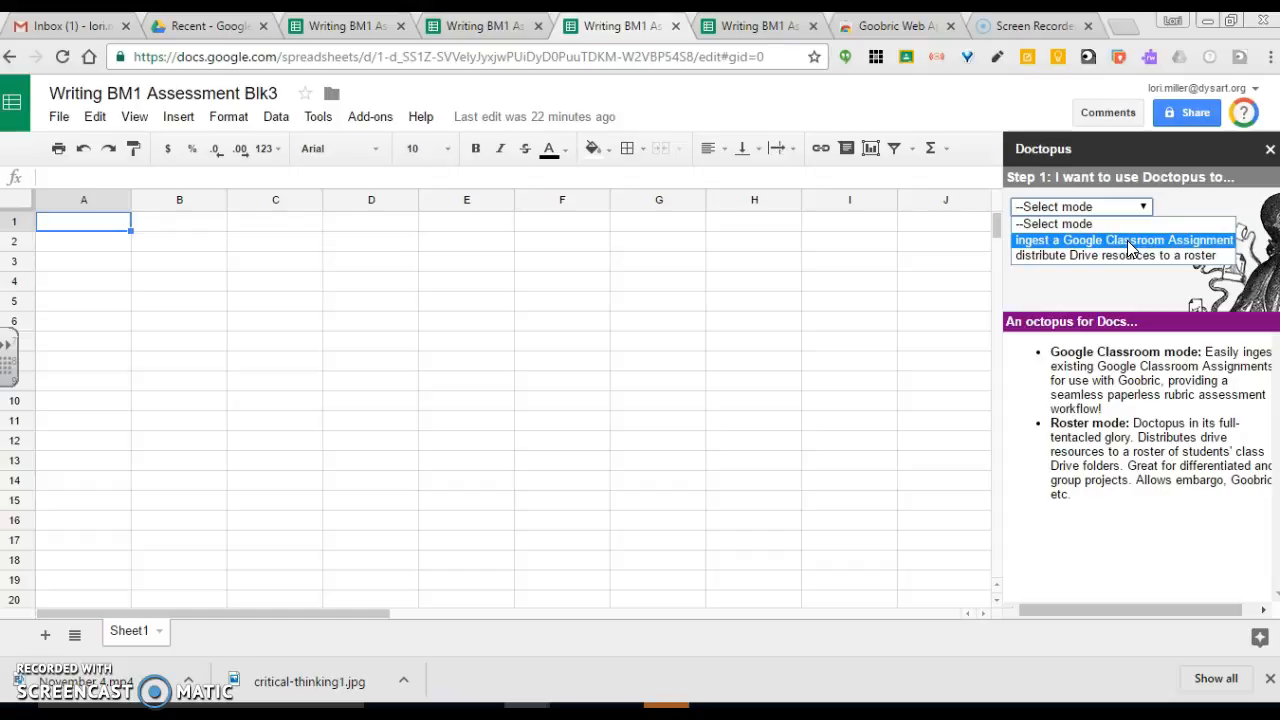
{"action": "left_click", "coordinate": [1130, 241]}
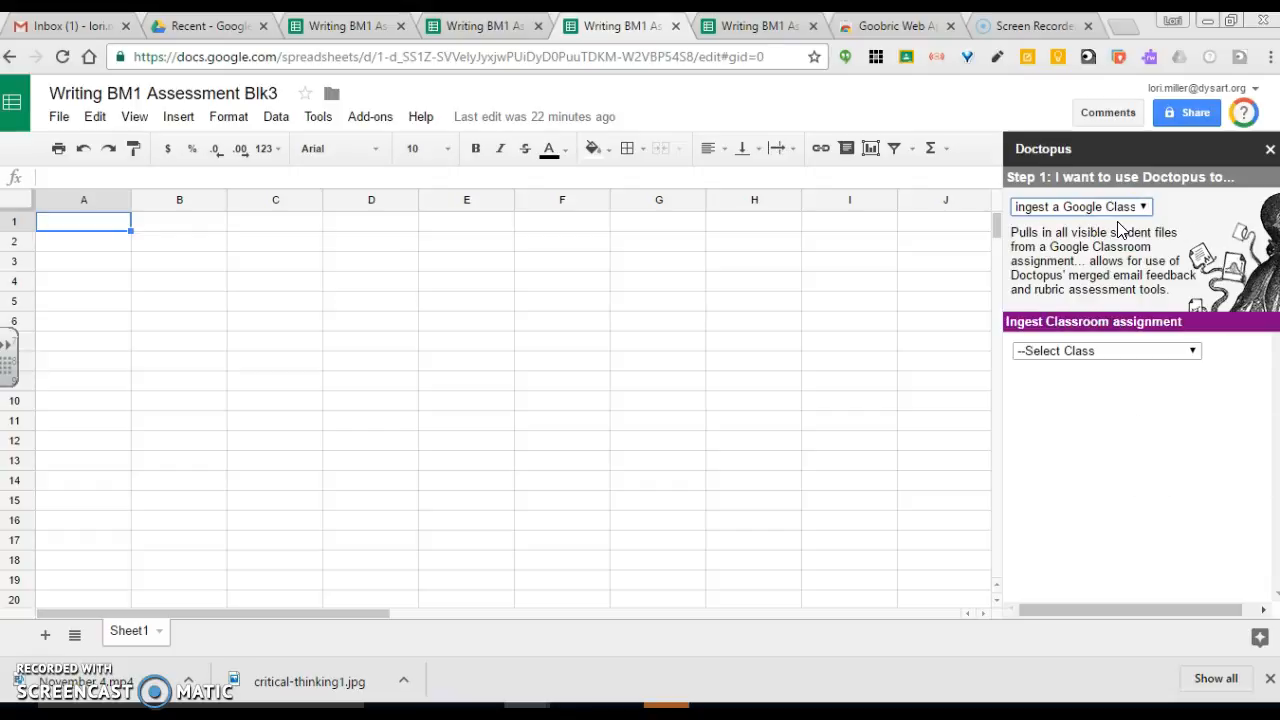
Step: Choose the class 6th grade Owlry Class 204 and the assignment 6th grade Writing Benchmark 1 ~ Final Draft
{"action": "left_click", "coordinate": [1195, 352]}
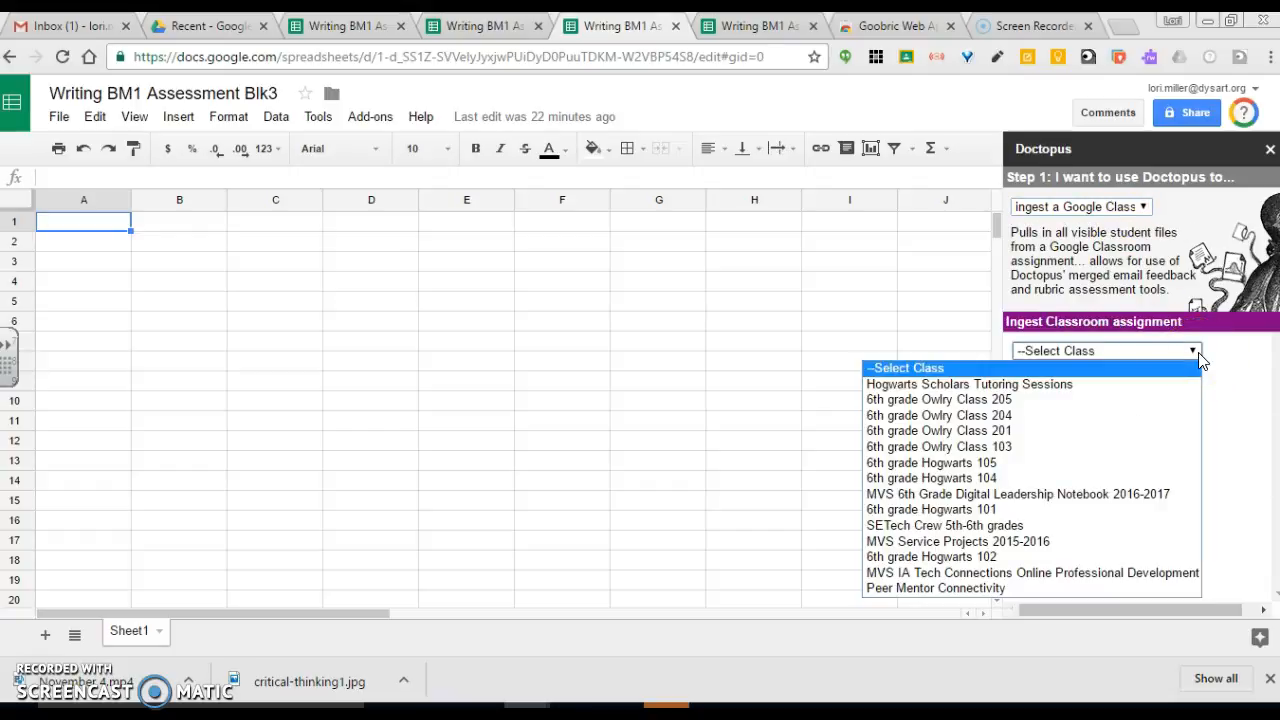
{"action": "left_click", "coordinate": [1100, 434]}
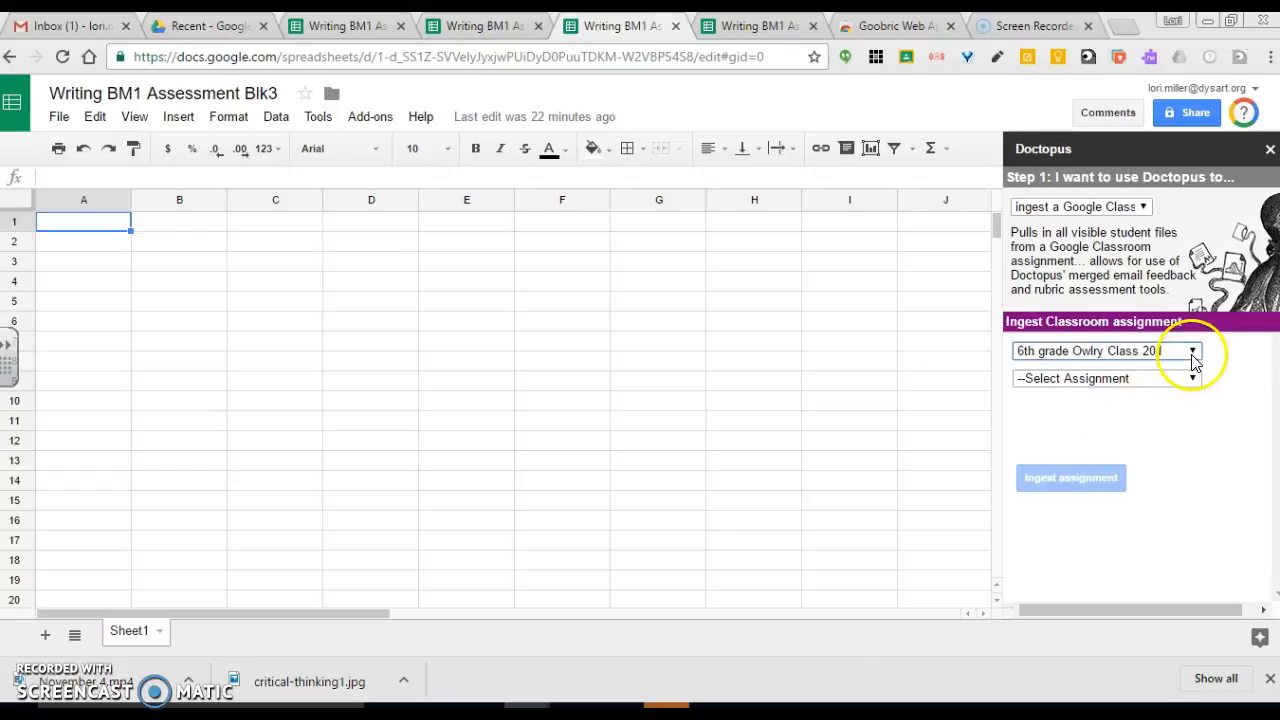
{"action": "left_click", "coordinate": [1193, 352]}
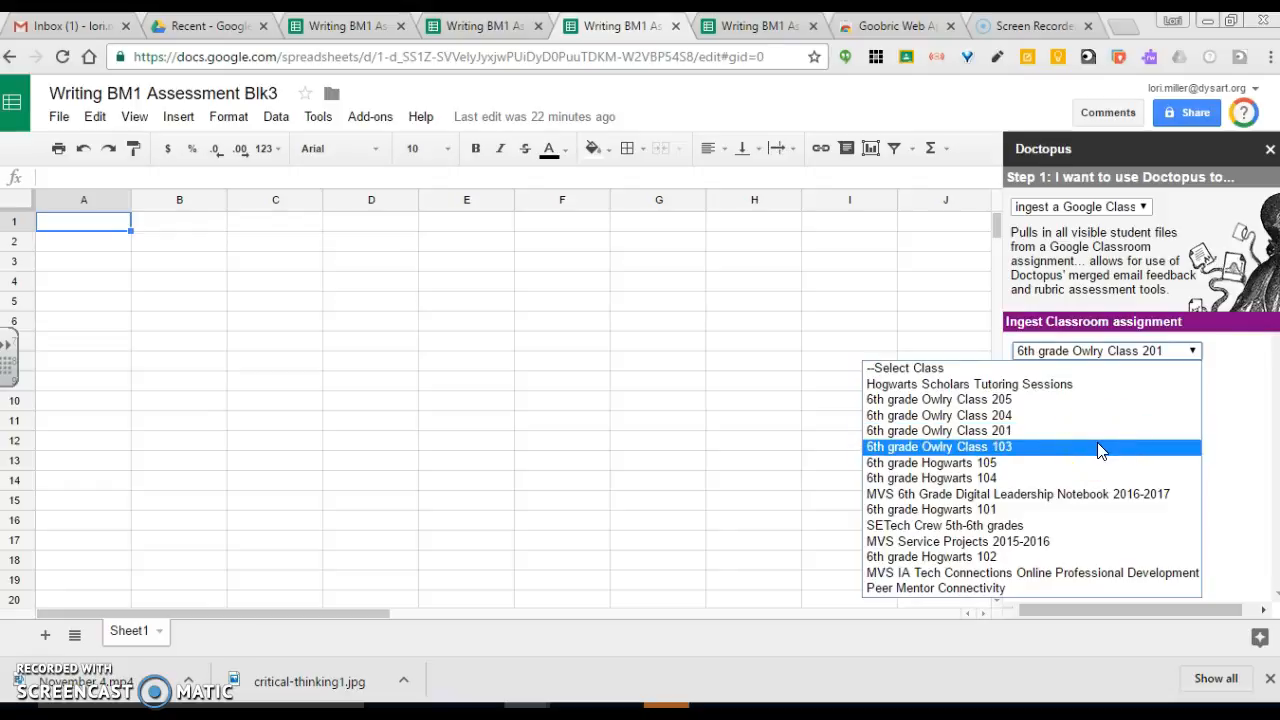
{"action": "left_click", "coordinate": [1104, 415]}
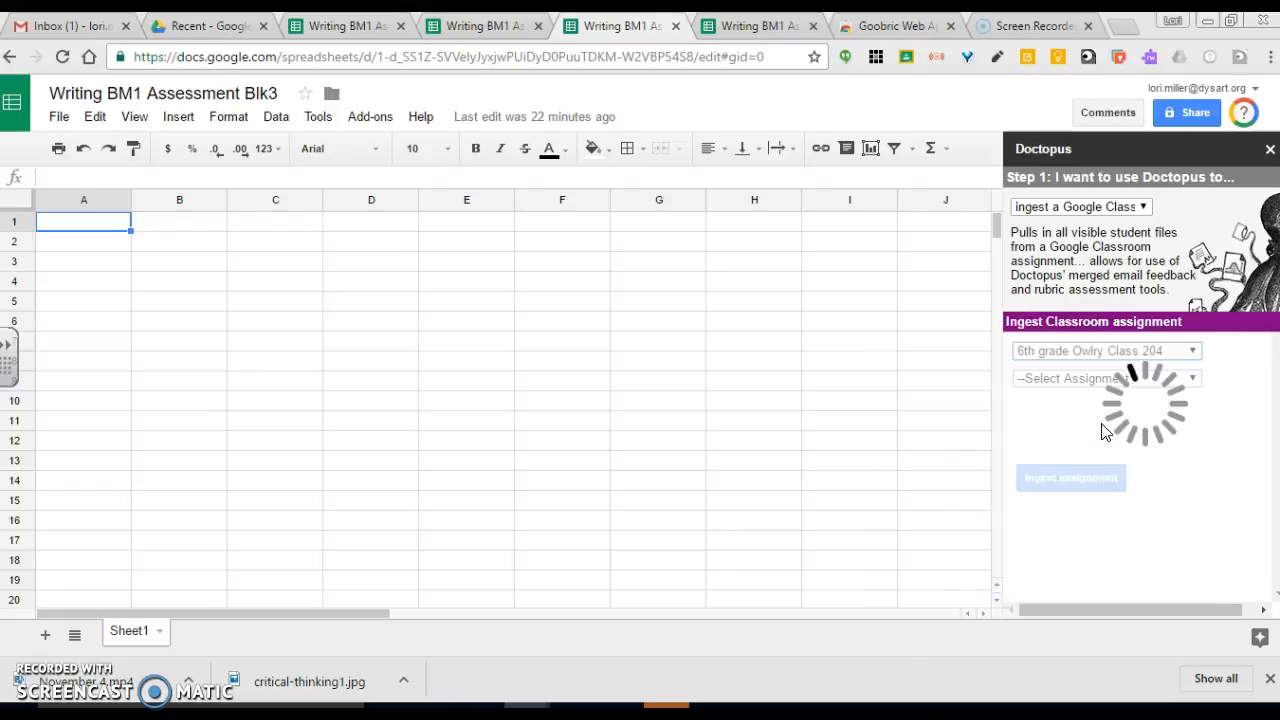
{"action": "left_click", "coordinate": [1118, 417]}
{"action": "left_click", "coordinate": [1196, 380]}
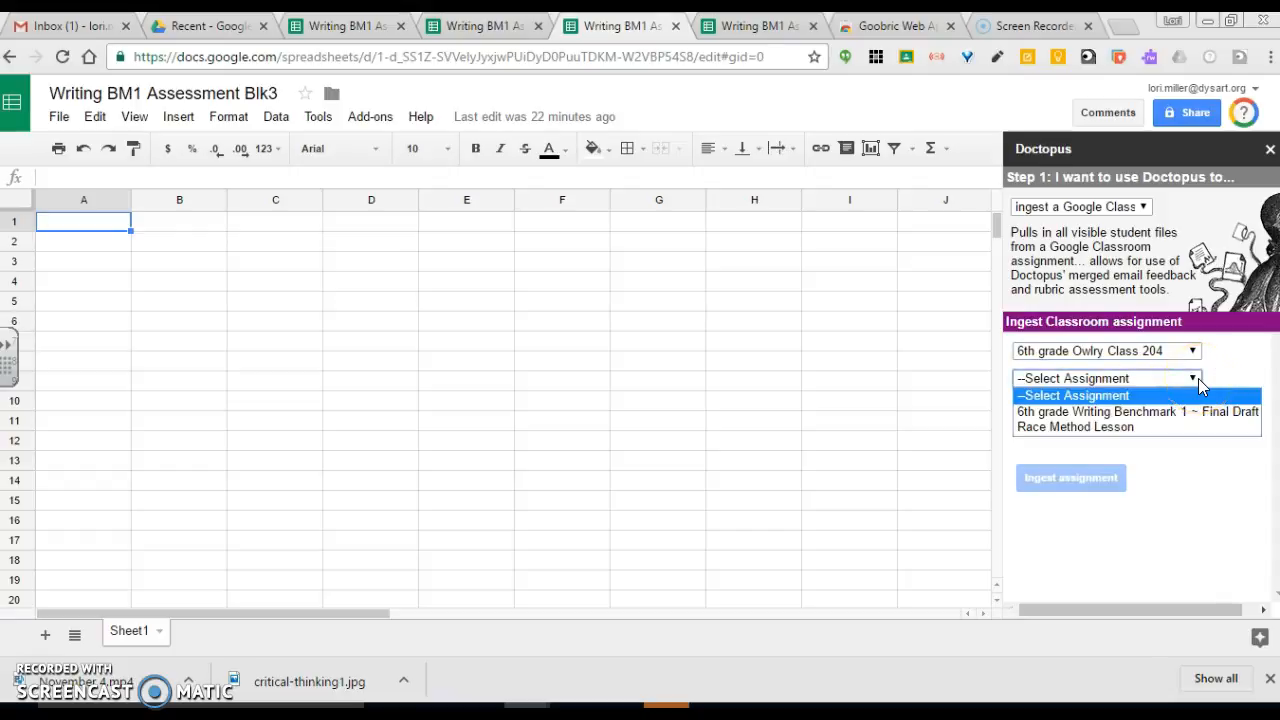
{"action": "left_click", "coordinate": [1185, 412]}
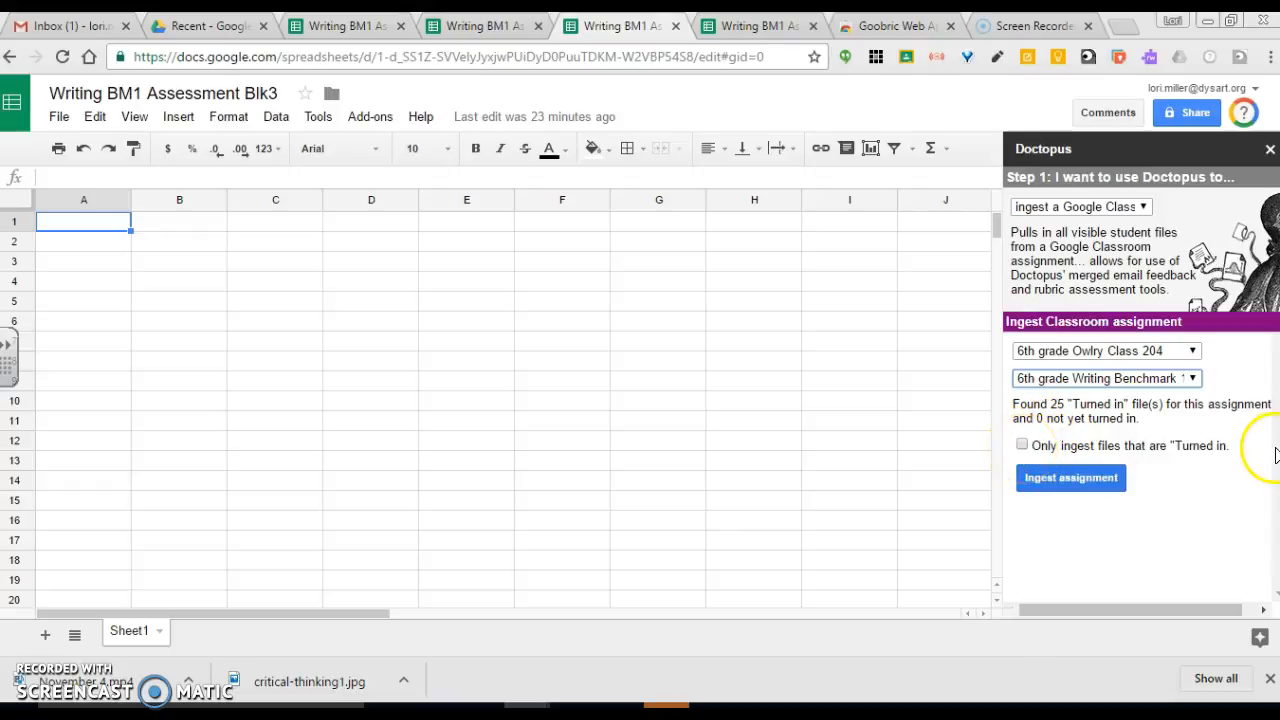
Step: Ingest the assignment, limited to files that are Turned in
{"action": "left_click", "coordinate": [1021, 445]}
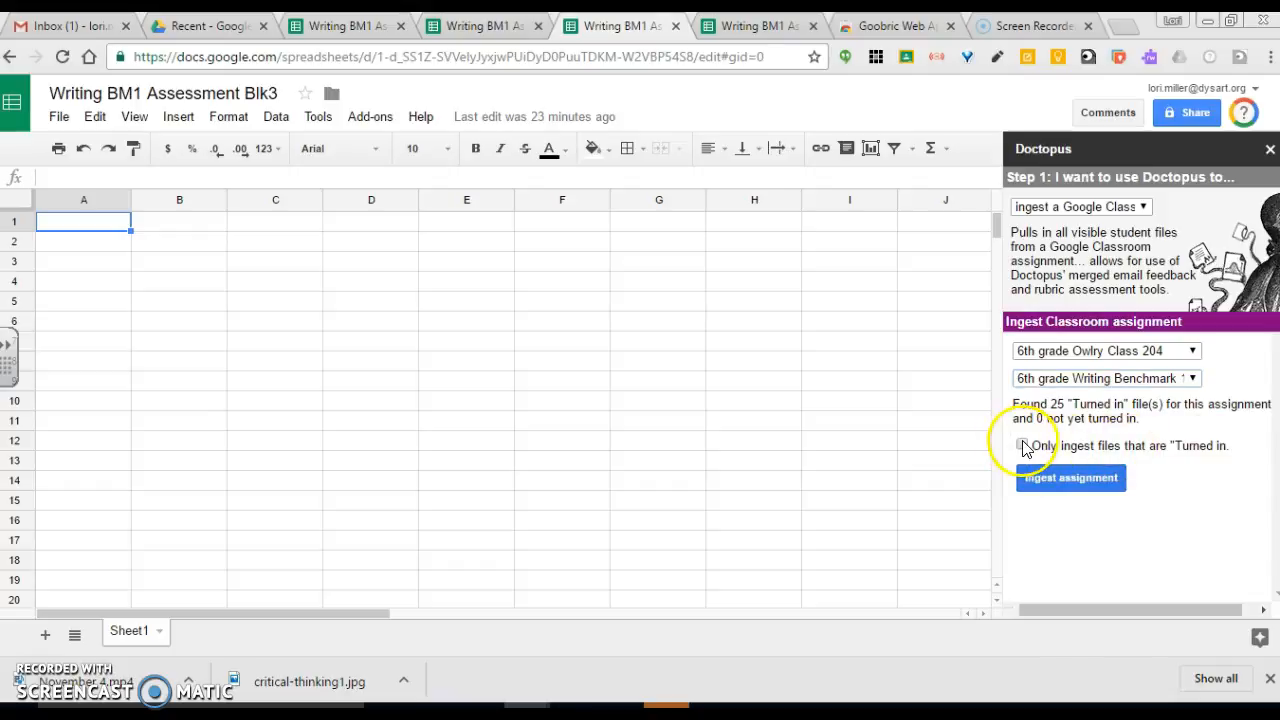
{"action": "left_click", "coordinate": [1052, 487]}
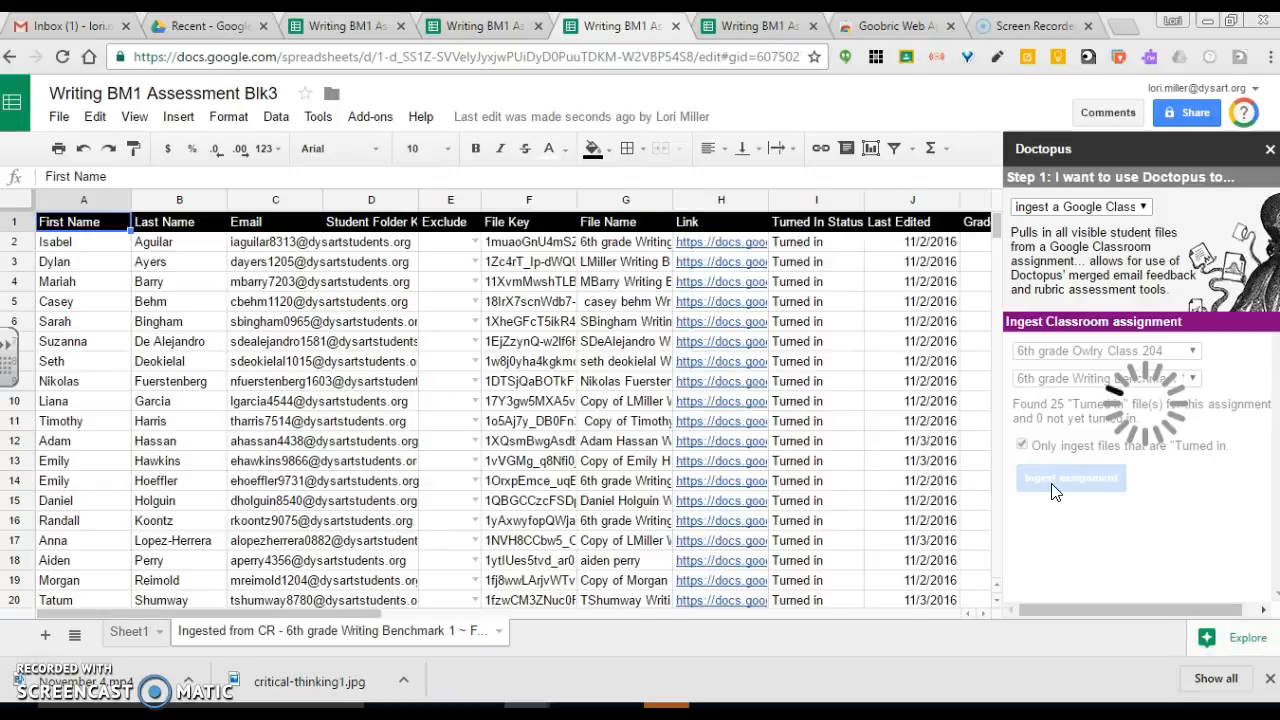
Step: Start attaching a Goobric and pick the Narrative/Informative Essay Rubric from My Drive
{"action": "left_click", "coordinate": [1066, 378]}
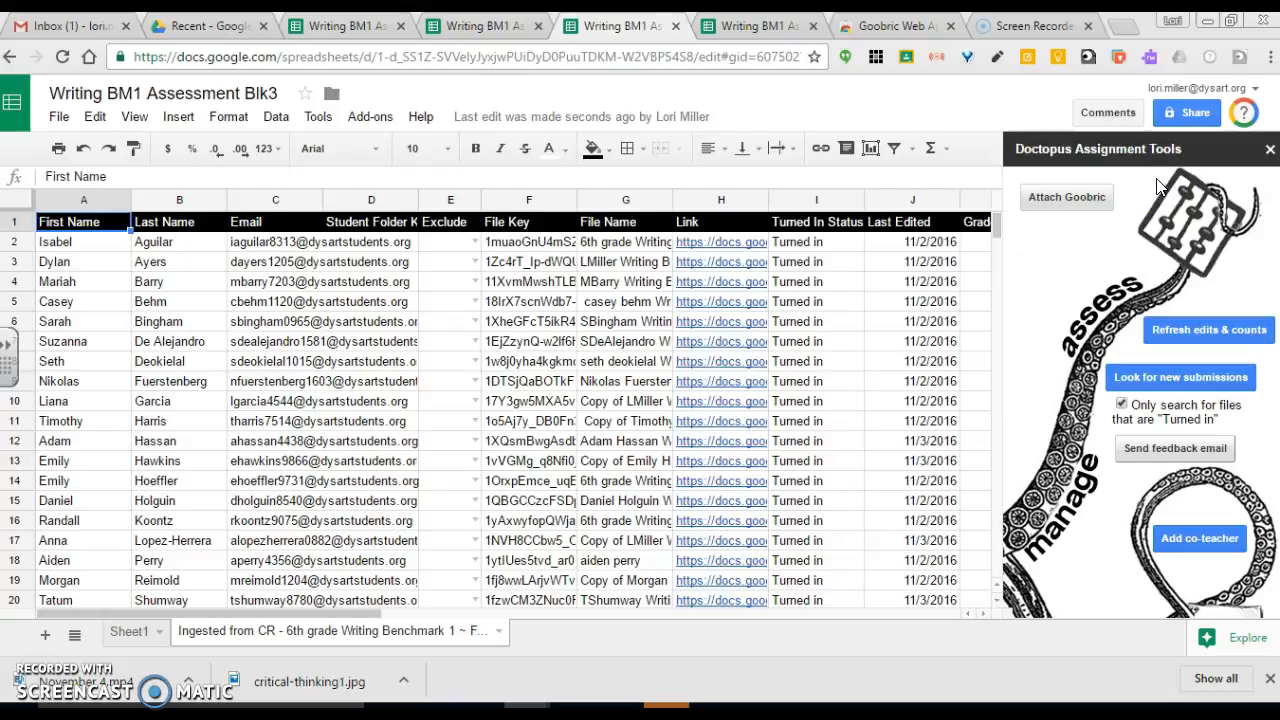
{"action": "left_click", "coordinate": [1069, 198]}
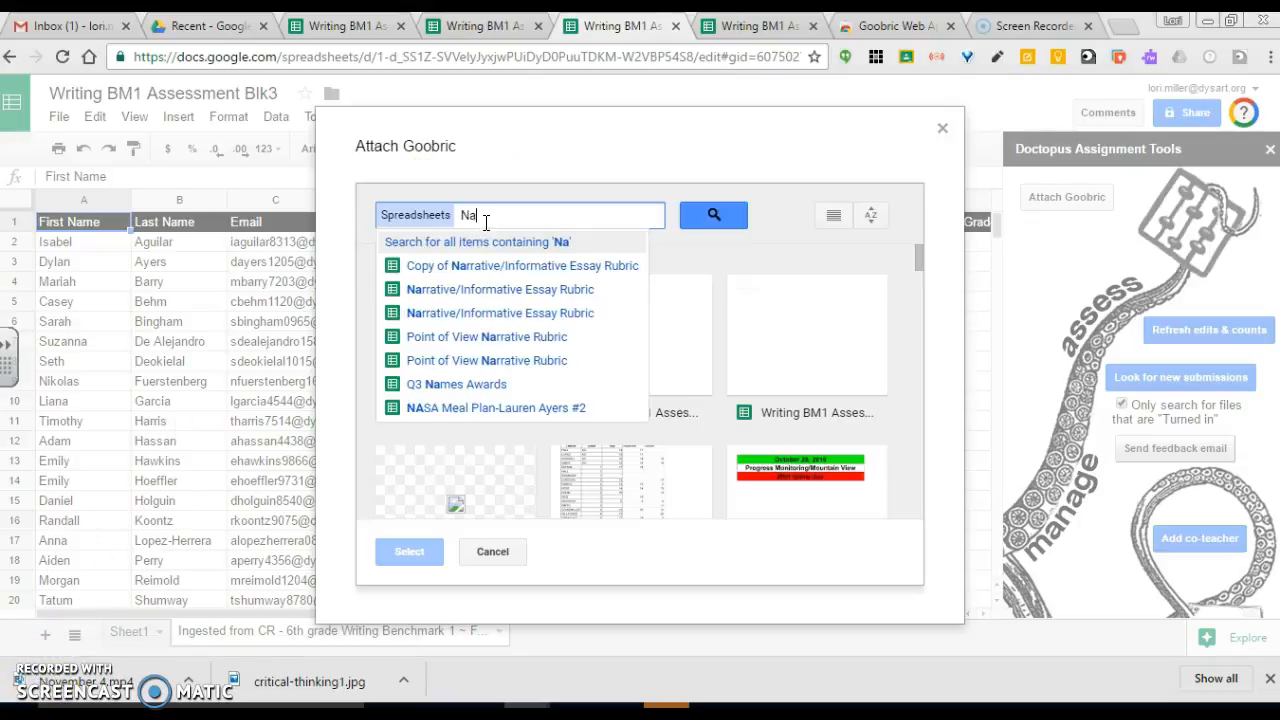
{"action": "left_click", "coordinate": [492, 215]}
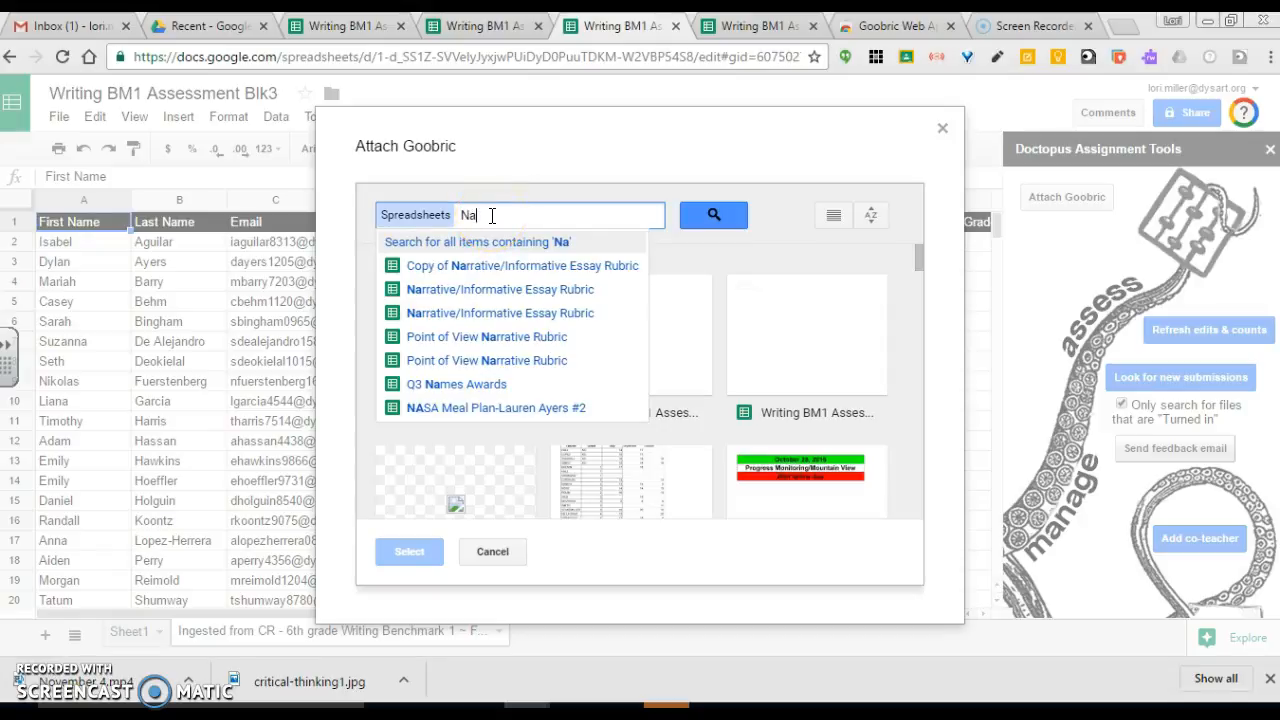
{"action": "left_click", "coordinate": [487, 290]}
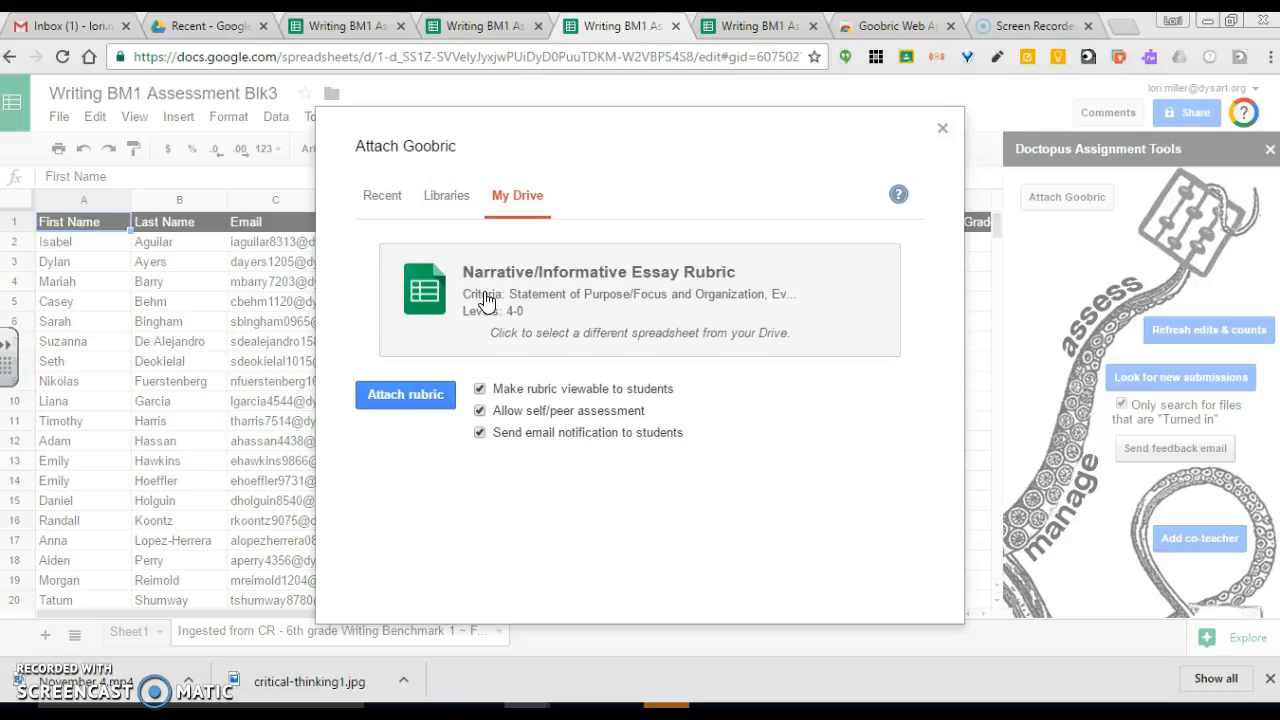
Step: Attach the Narrative/Informative Essay Rubric to the ingested assignment
{"action": "left_click", "coordinate": [485, 294]}
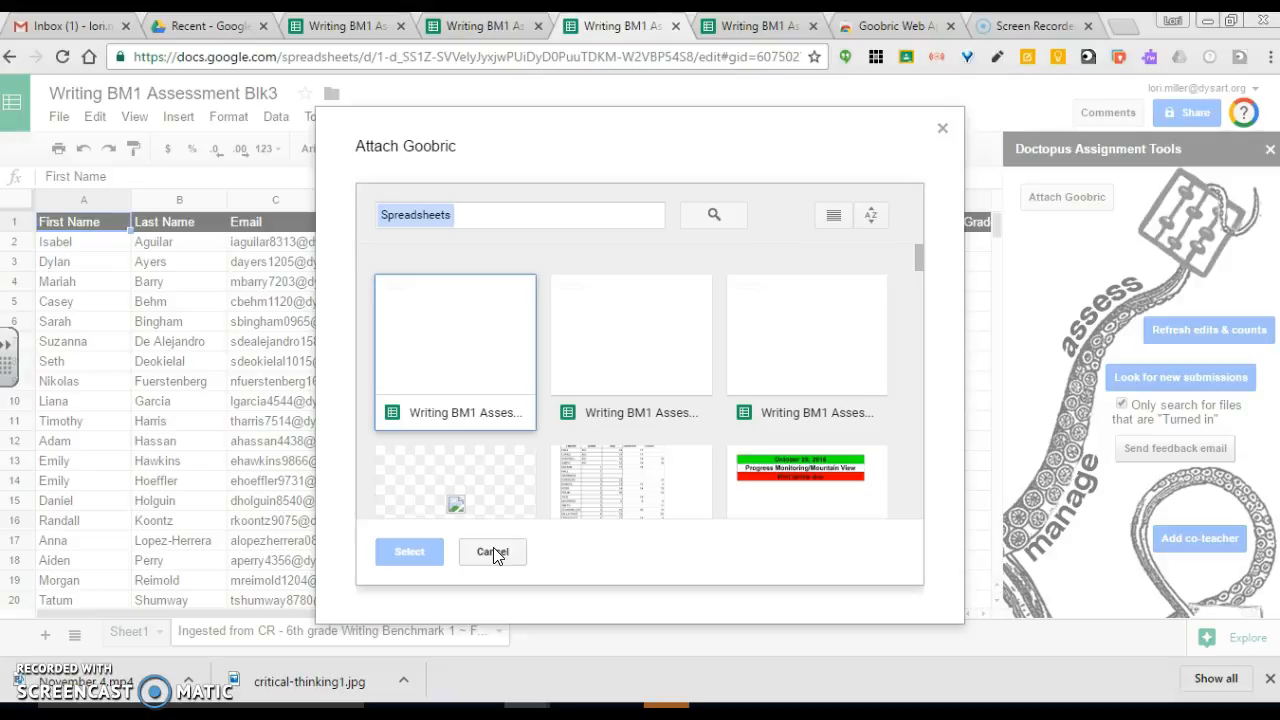
{"action": "left_click", "coordinate": [493, 551]}
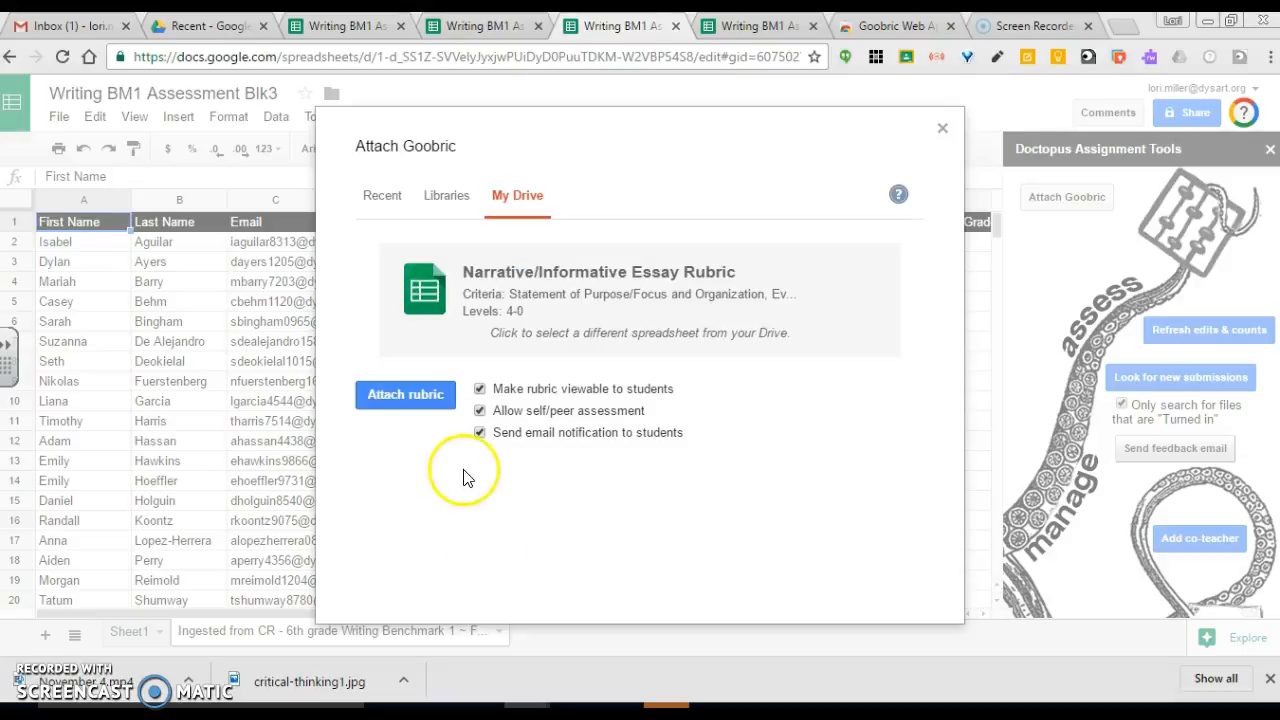
{"action": "left_click", "coordinate": [405, 395]}
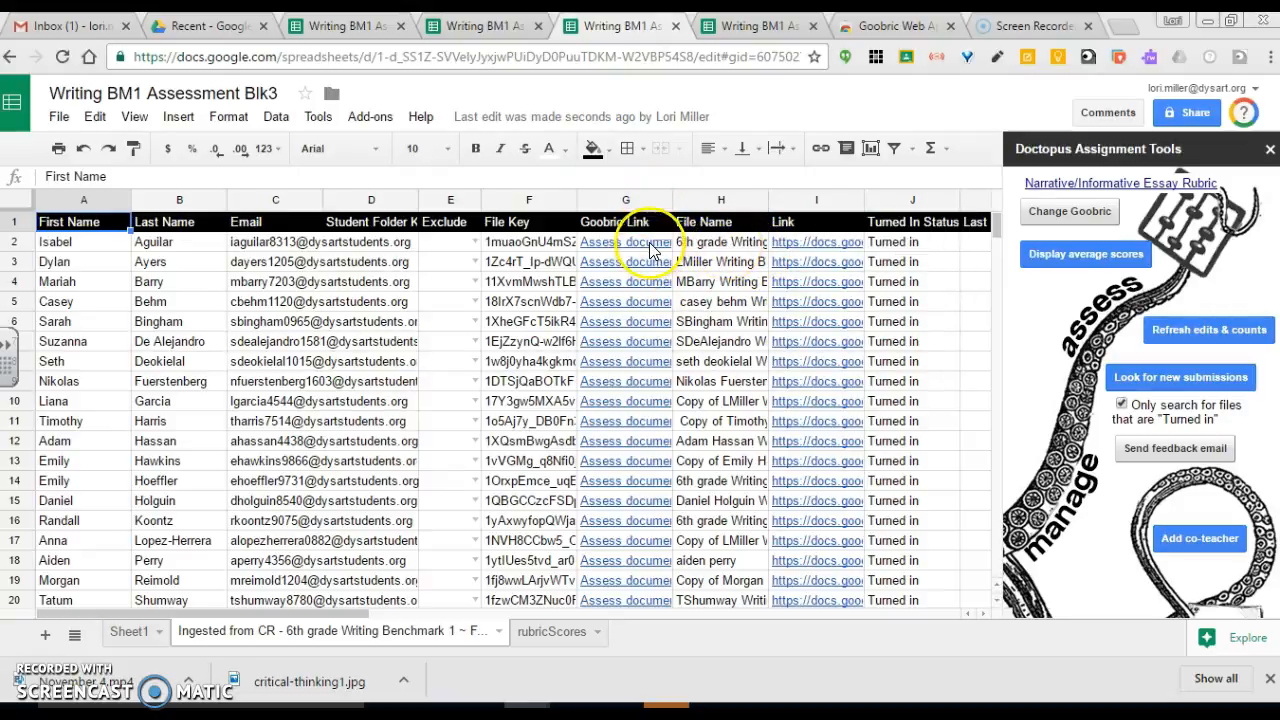
Step: Open the first student's Goobric assessment link from the roster
{"action": "mouse_move", "coordinate": [650, 250]}
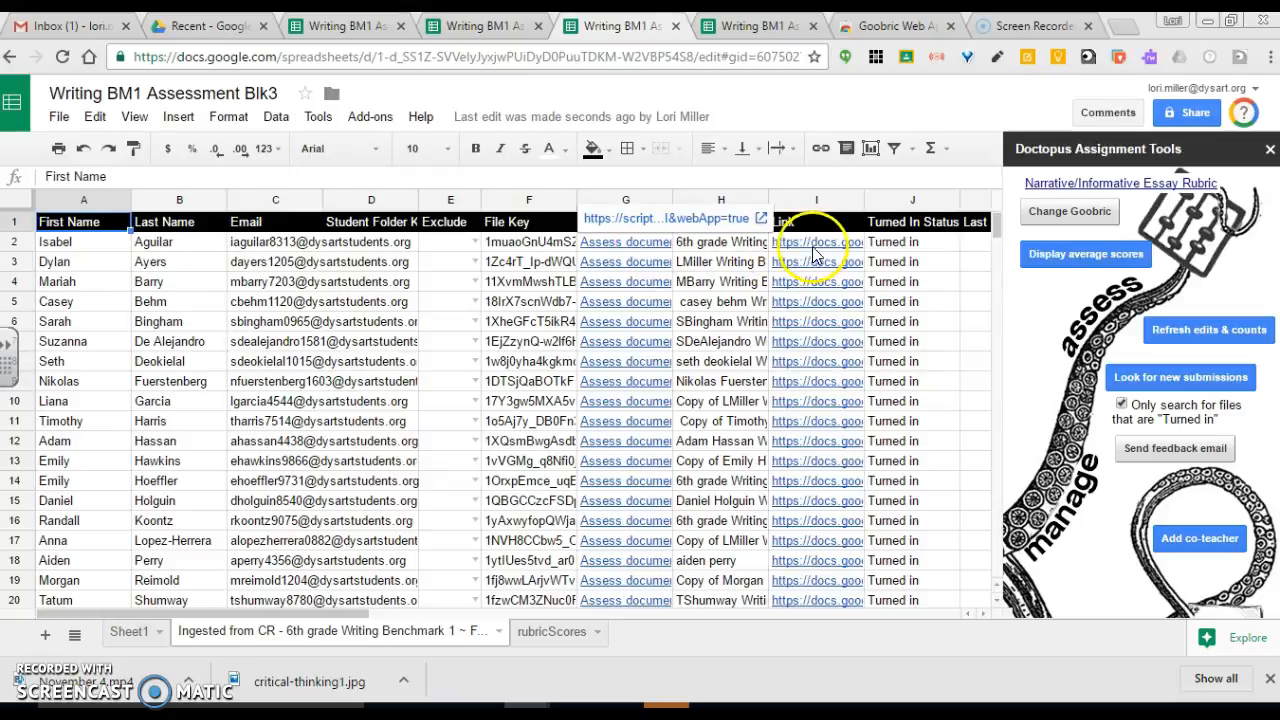
{"action": "mouse_move", "coordinate": [816, 247]}
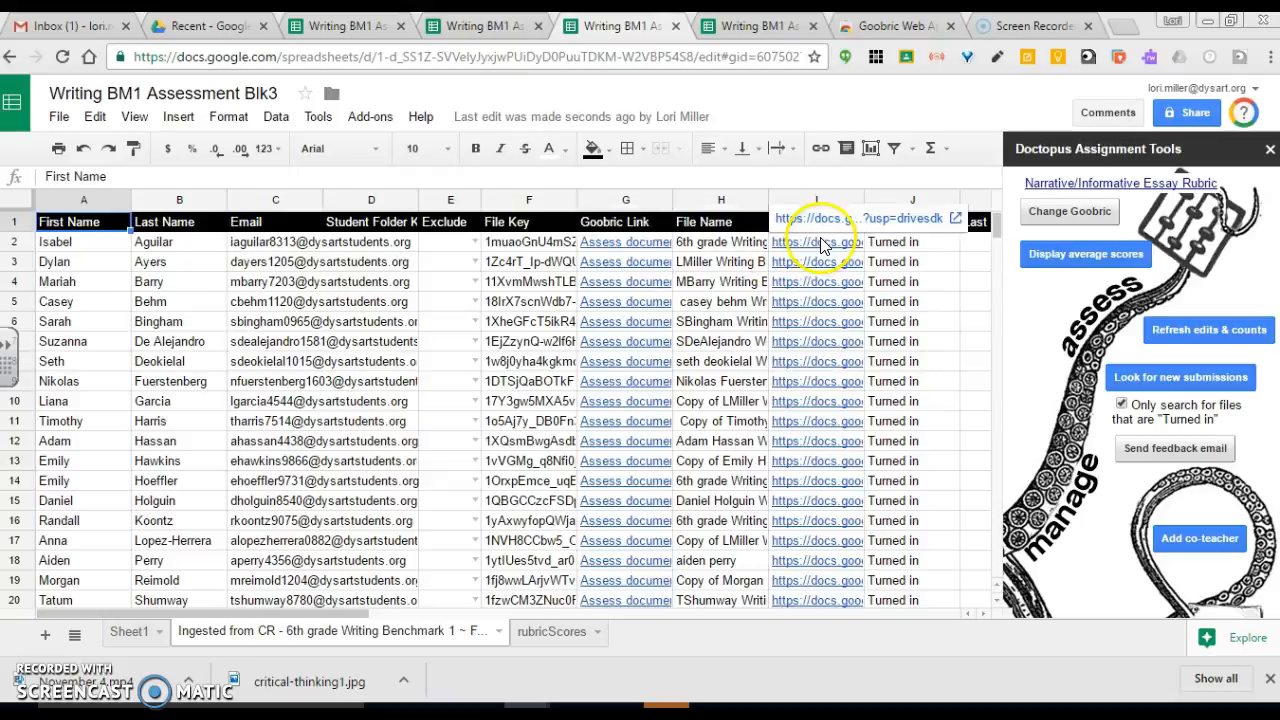
{"action": "left_click", "coordinate": [638, 250]}
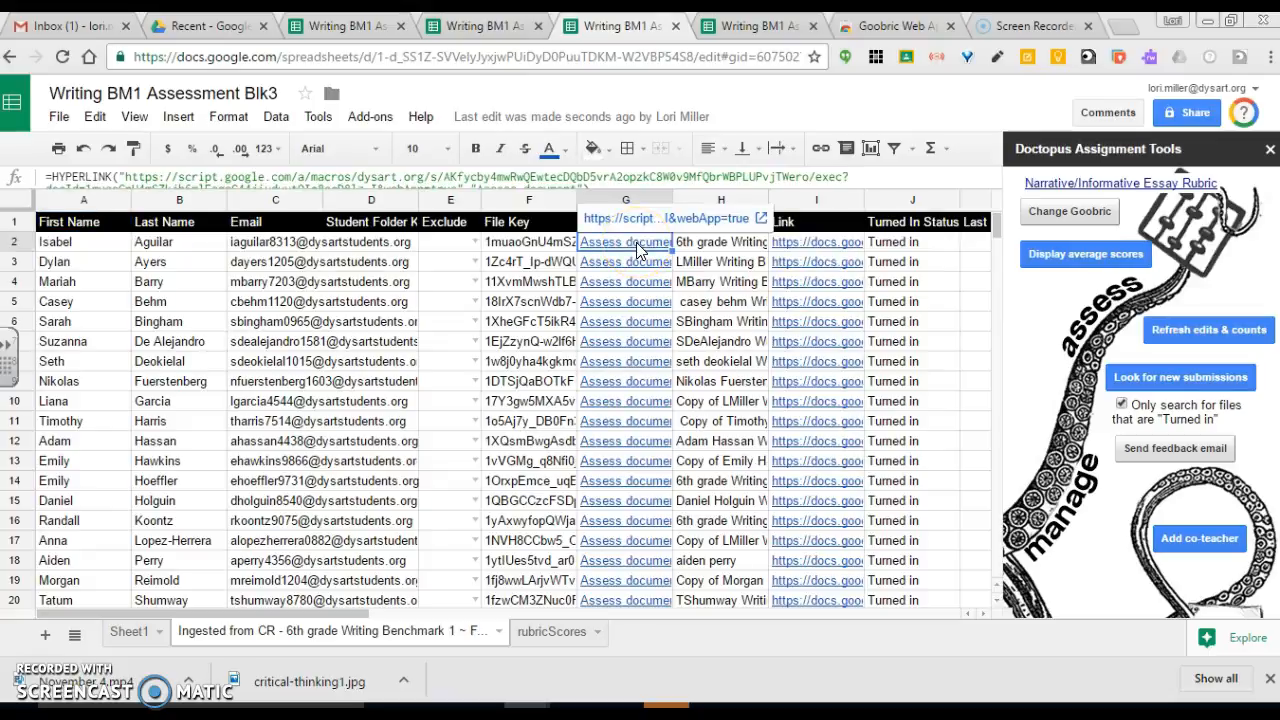
{"action": "left_click", "coordinate": [640, 218]}
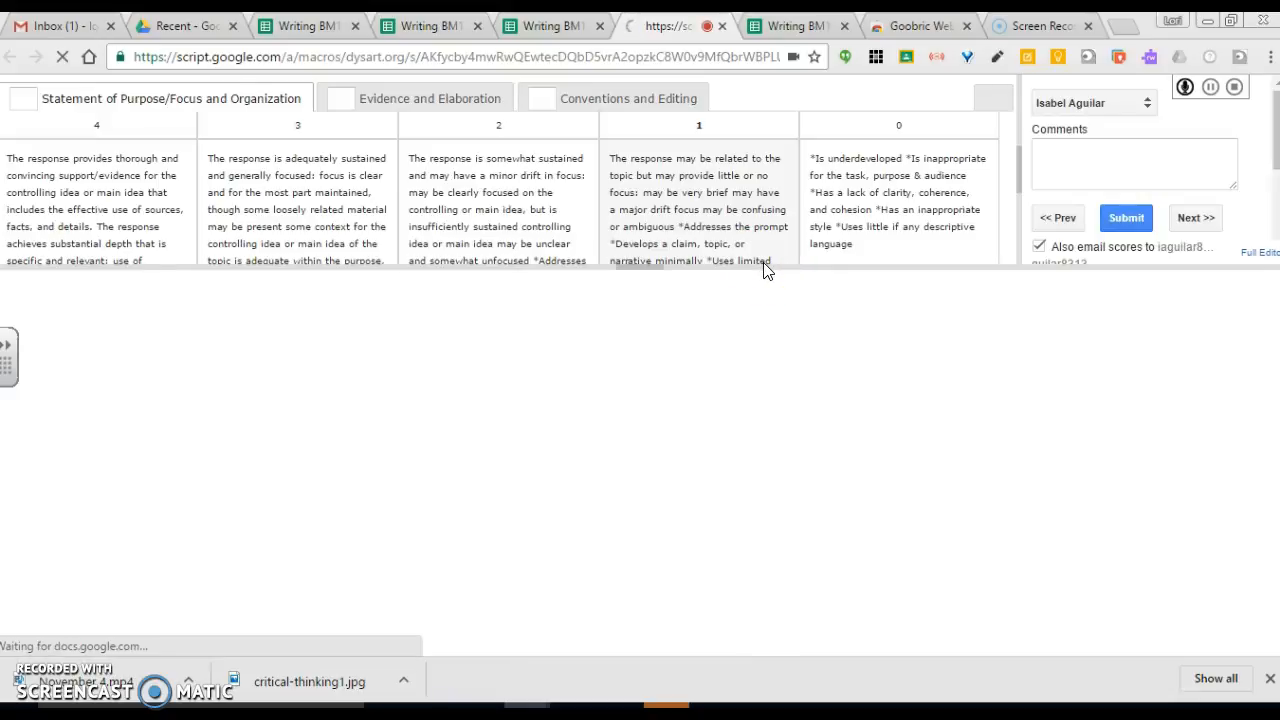
Step: Enlarge the rubric pane and review the Evidence and Elaboration and Conventions and Editing criteria
{"action": "left_click", "coordinate": [108, 205]}
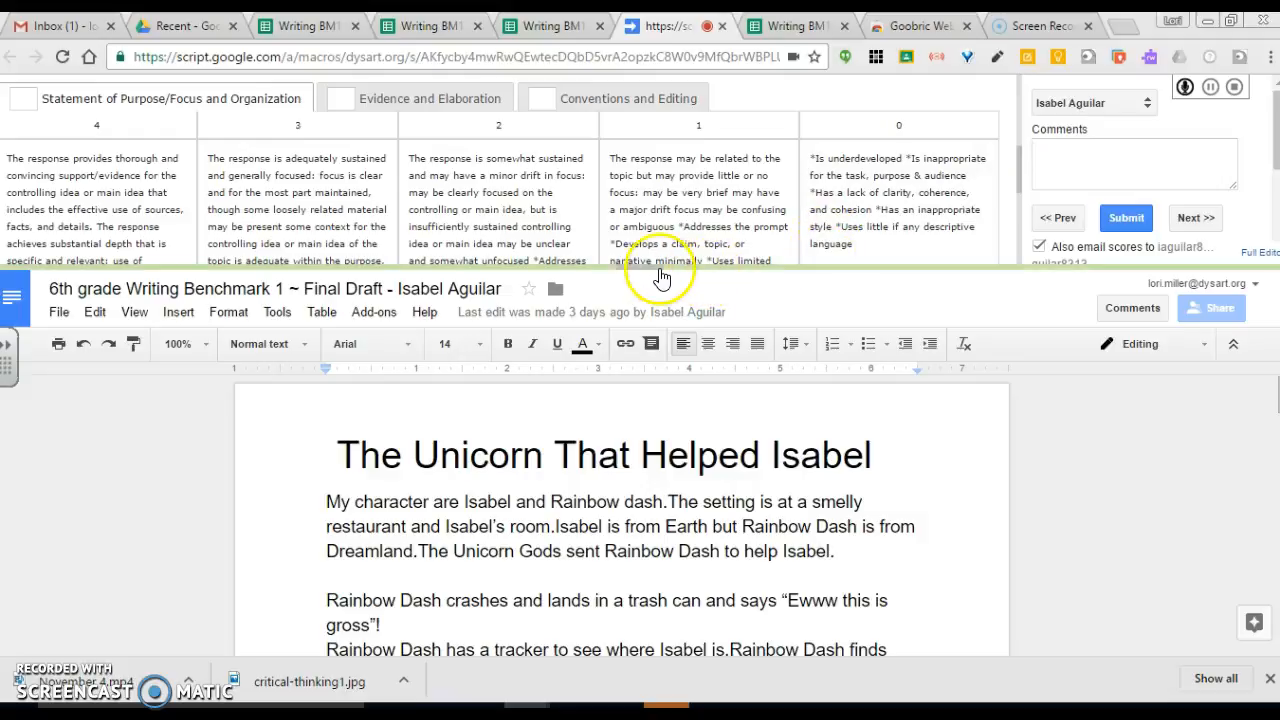
{"action": "left_click_drag", "start_coordinate": [651, 275], "coordinate": [637, 347]}
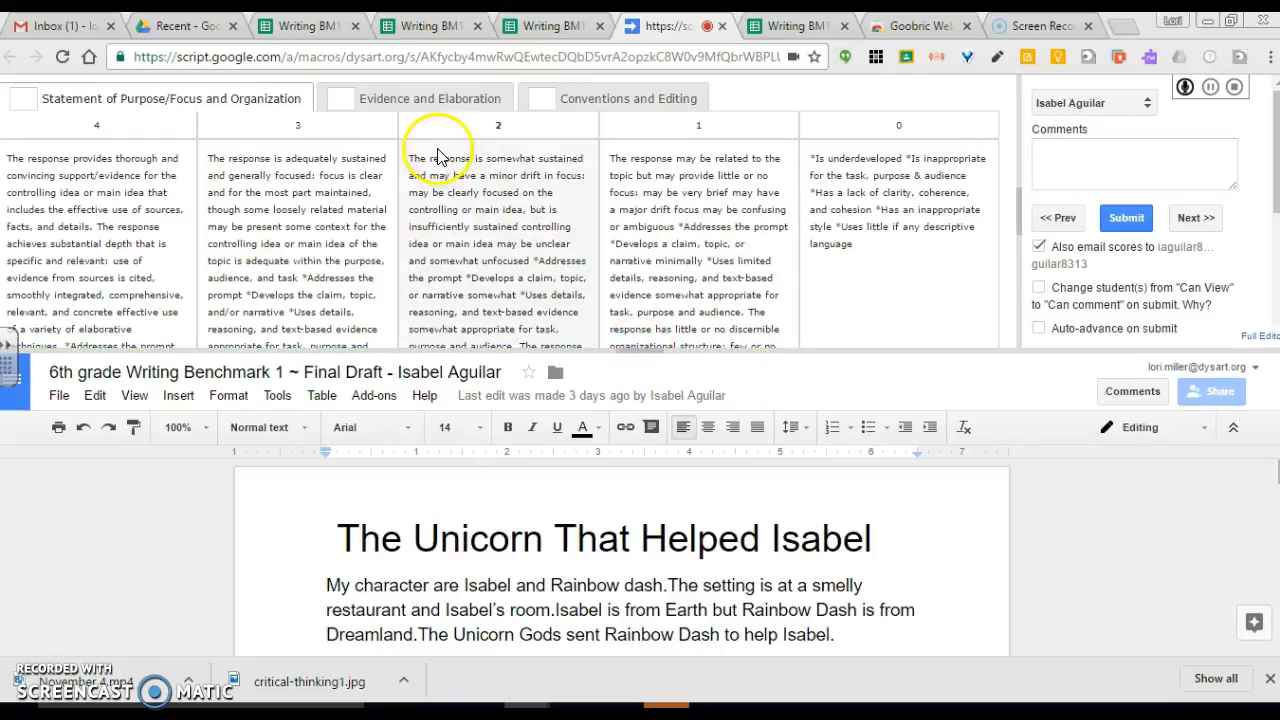
{"action": "left_click", "coordinate": [398, 98]}
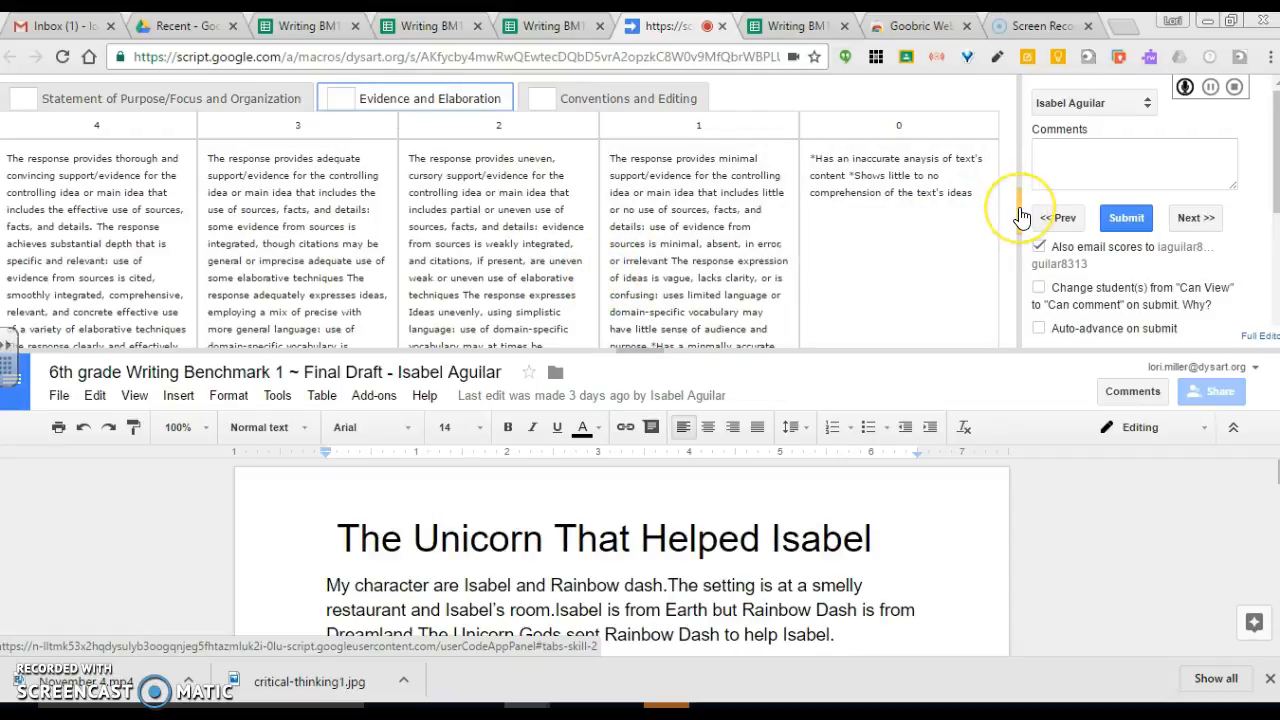
{"action": "mouse_move", "coordinate": [1020, 217]}
{"action": "left_mouse_down"}
{"action": "mouse_move", "coordinate": [1023, 280]}
{"action": "mouse_move", "coordinate": [1016, 213]}
{"action": "mouse_move", "coordinate": [1041, 215]}
{"action": "left_mouse_up"}
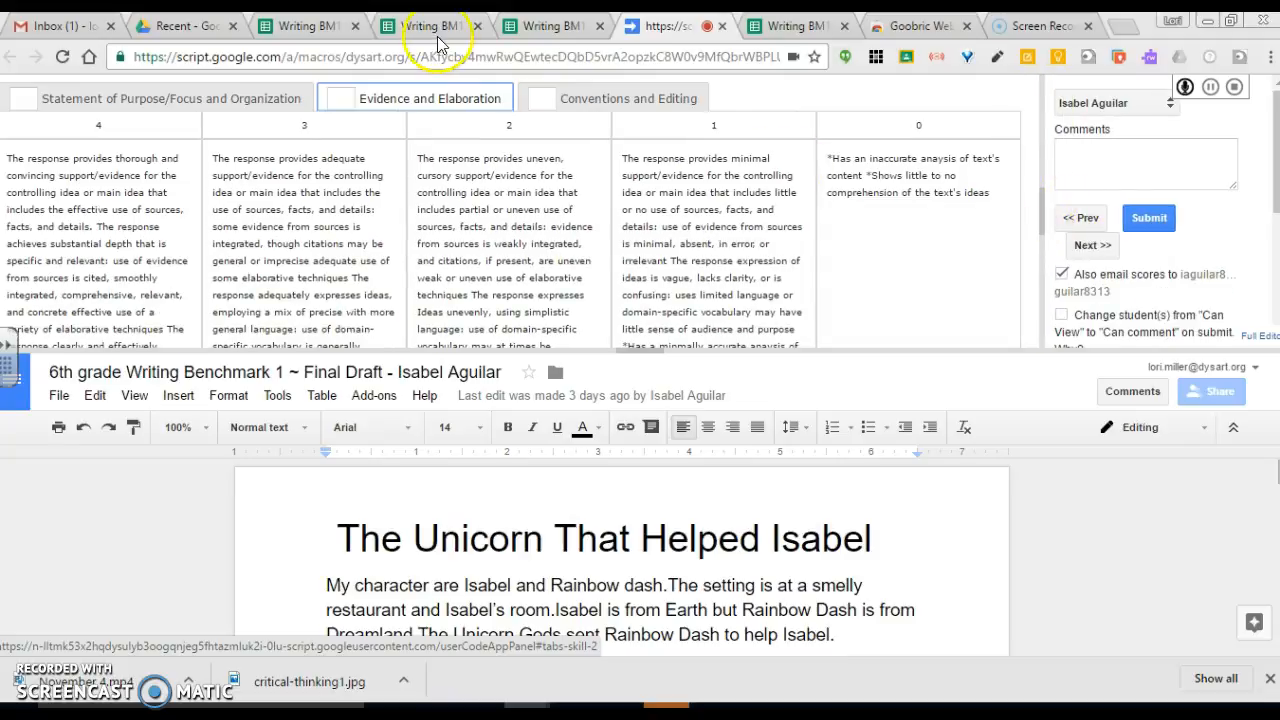
{"action": "left_click", "coordinate": [600, 100]}
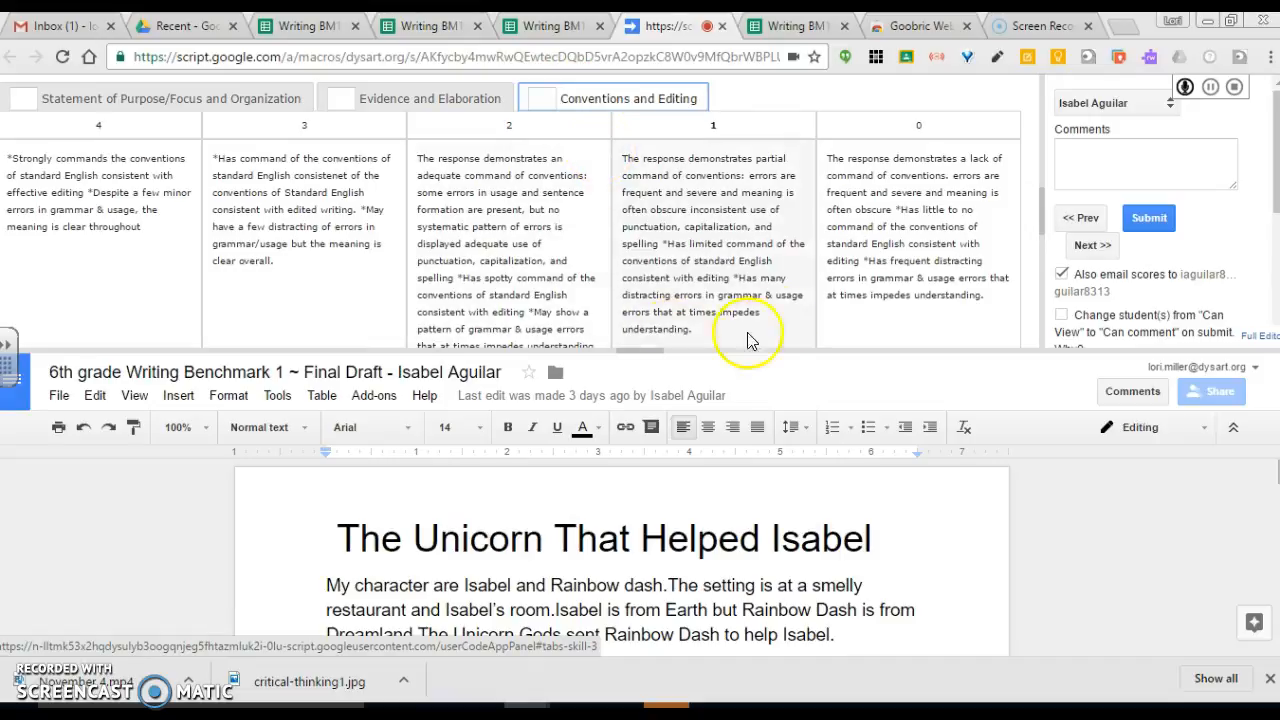
{"action": "left_click", "coordinate": [293, 285]}
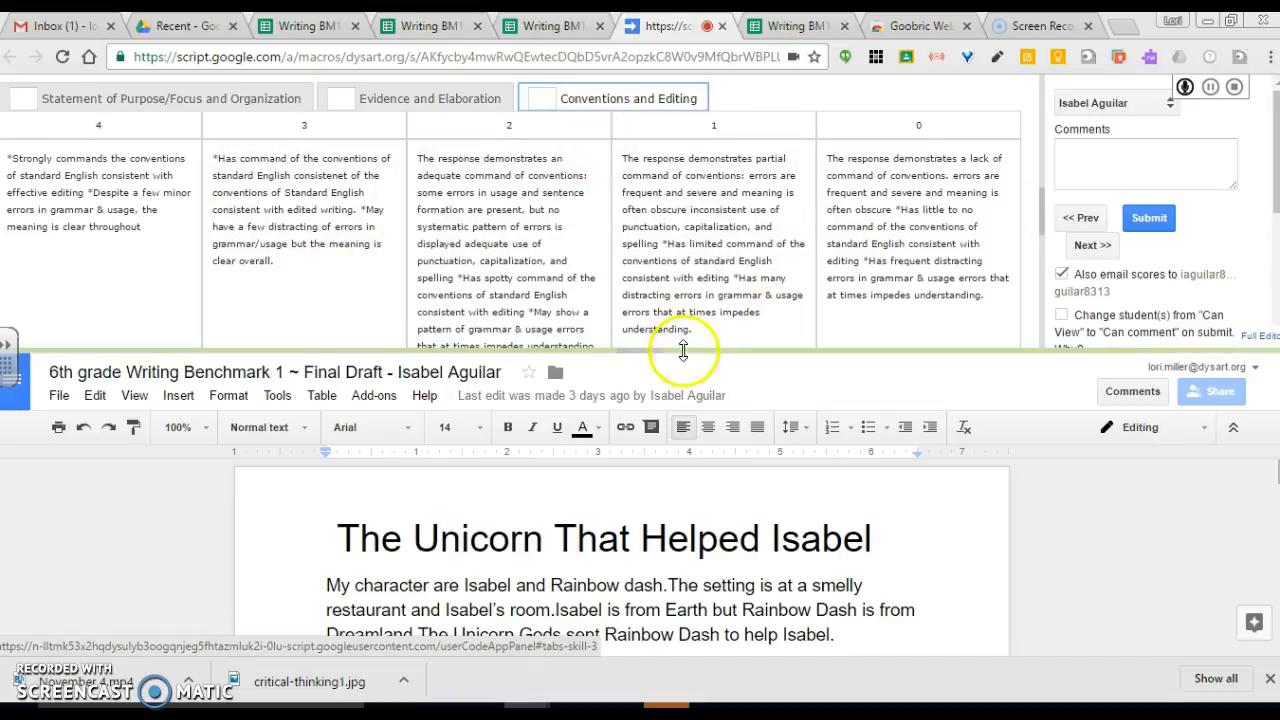